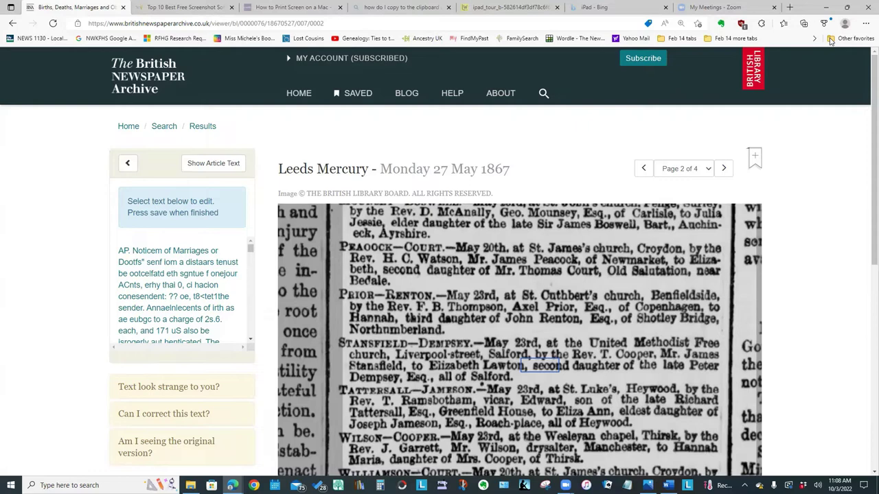
Launch Snipping Tool by searching 'snipp' from the Windows taskbar search
left_click(46, 479)
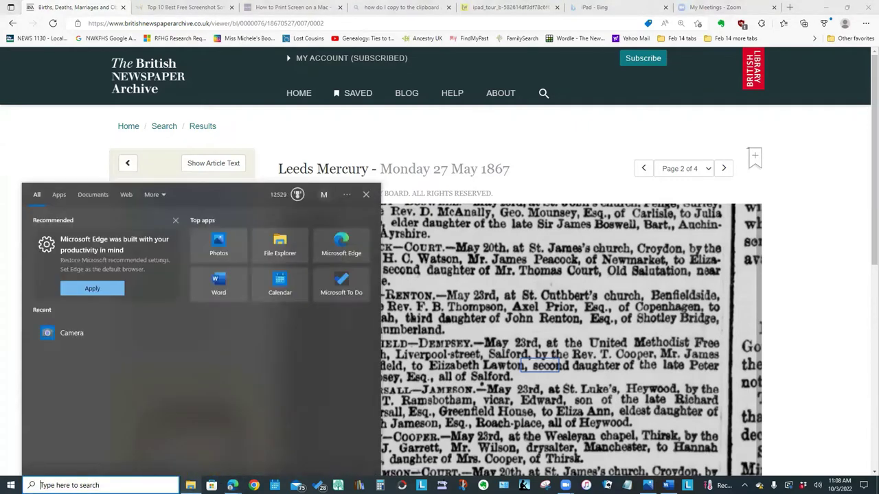
type("sni")
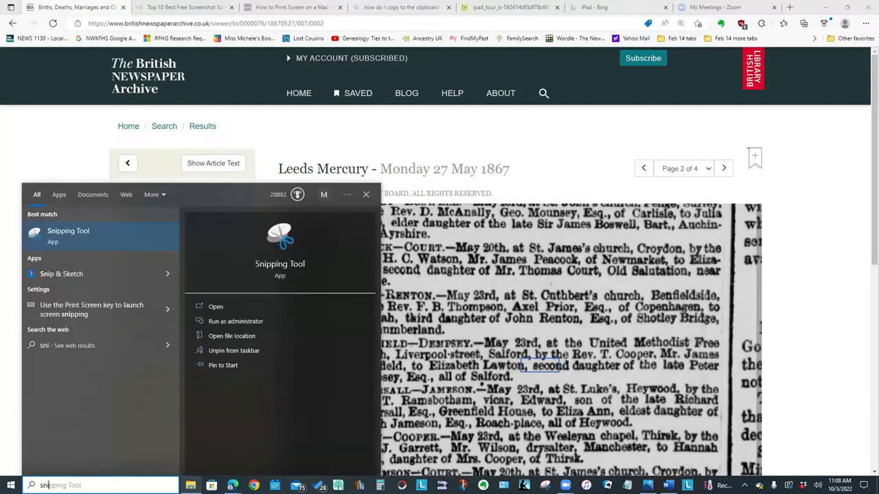
type("pp")
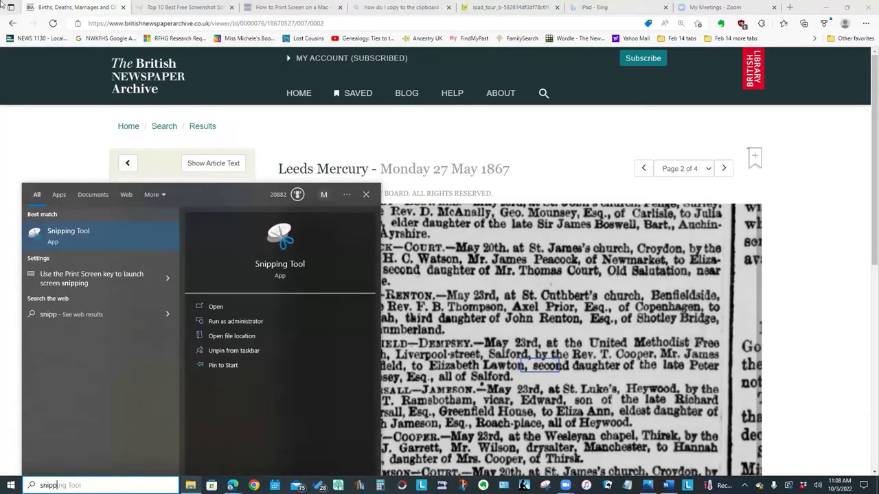
left_click(56, 234)
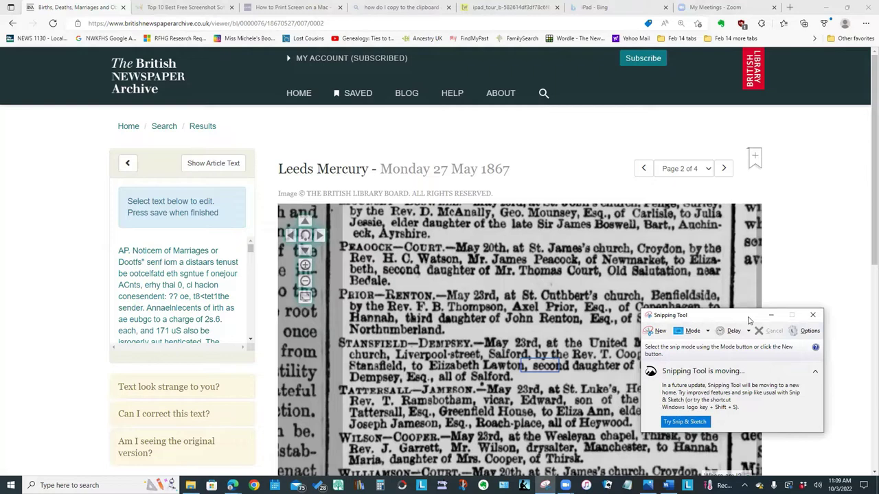
Snip the Leeds Mercury, 27 May 1867 header and top marriage notices as a new capture
left_click_drag(749, 320, 548, 170)
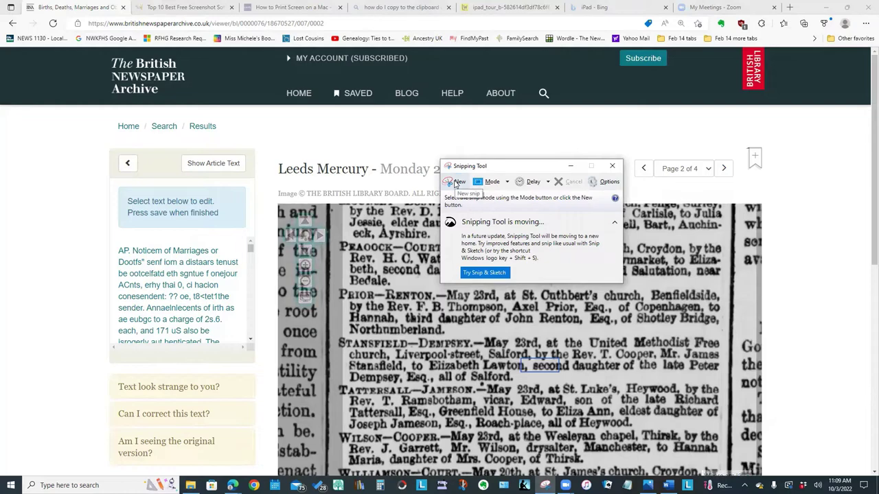
left_click(457, 182)
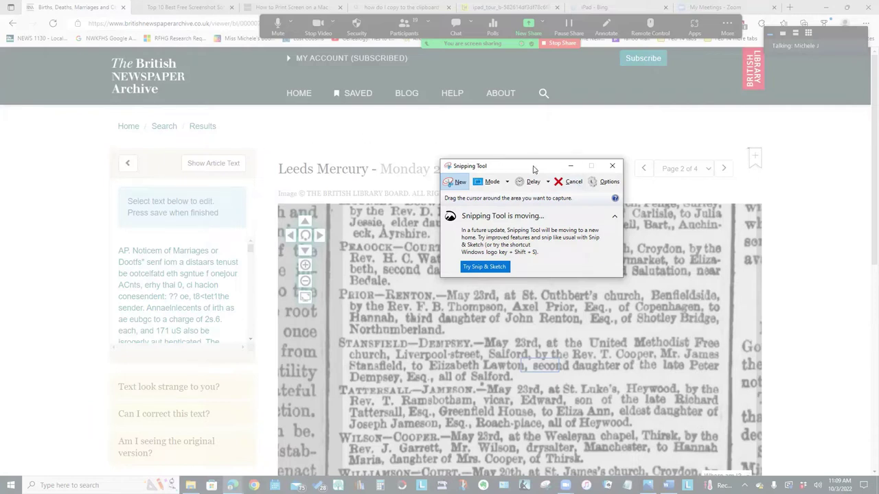
left_click_drag(533, 169, 744, 32)
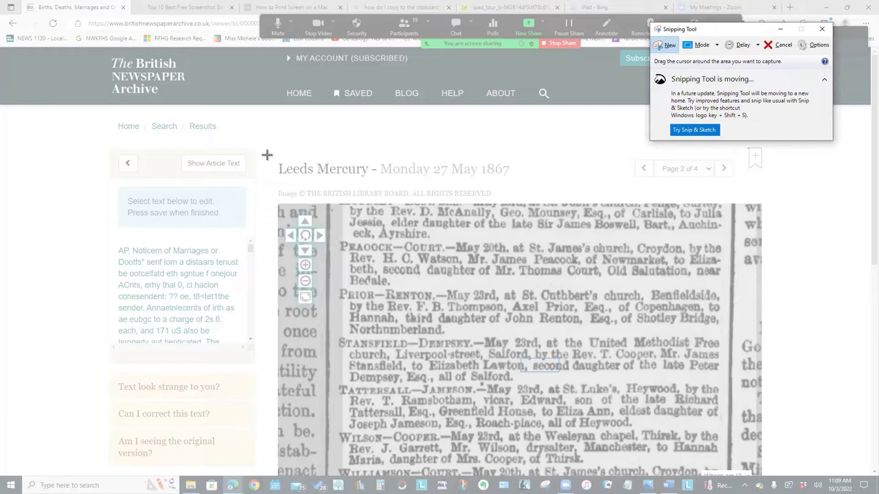
left_click_drag(268, 155, 737, 344)
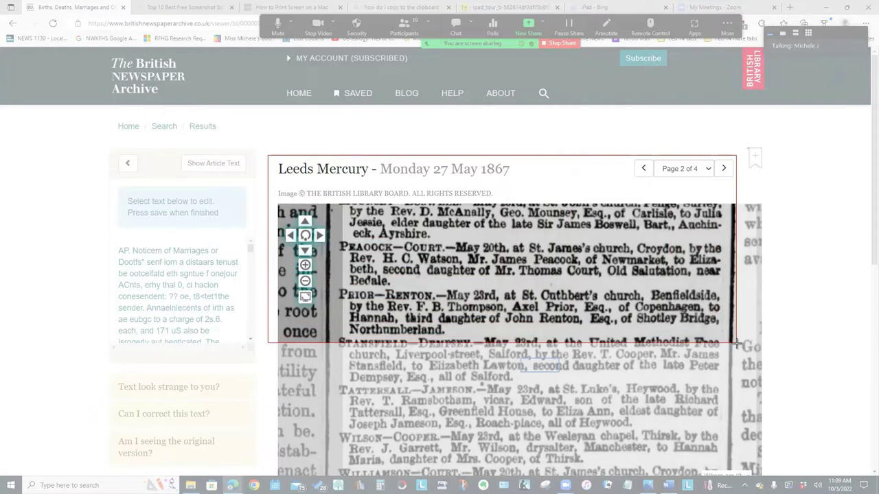
left_click_drag(736, 345, 736, 345)
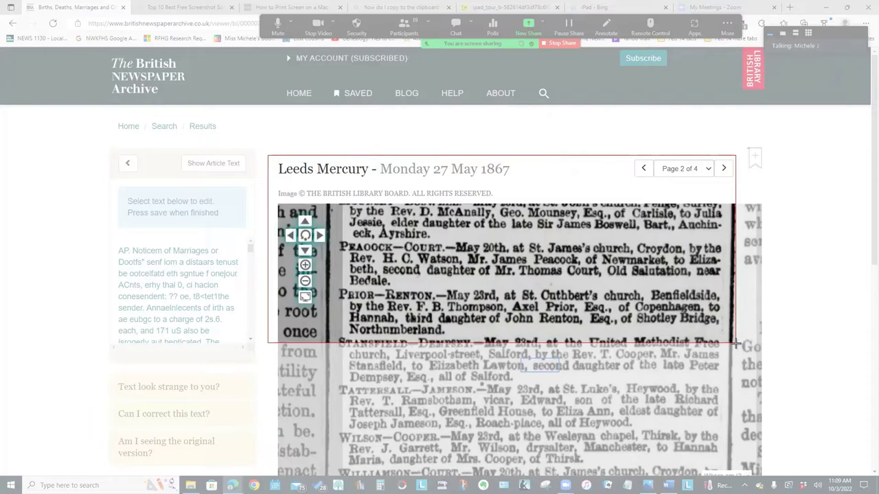
left_click_drag(736, 344, 736, 343)
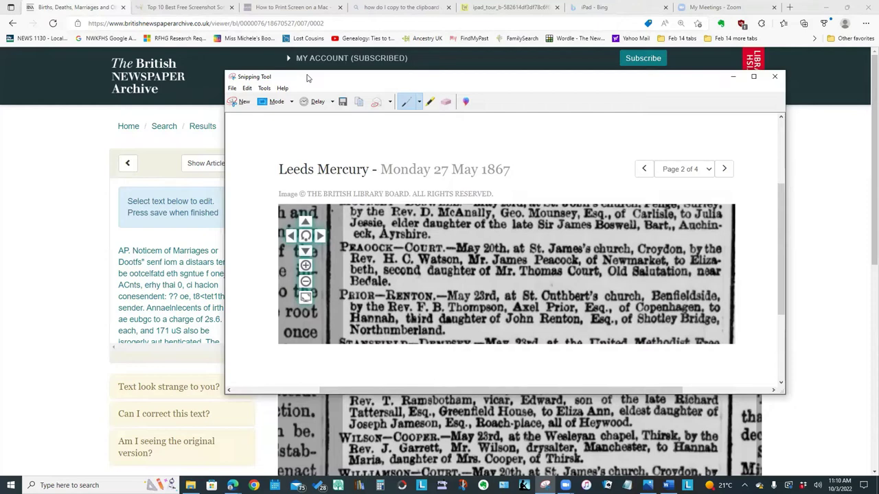
Save the snip as 'test screenshot' in Pictures > Screenshots, then close Snipping Tool
left_click(343, 101)
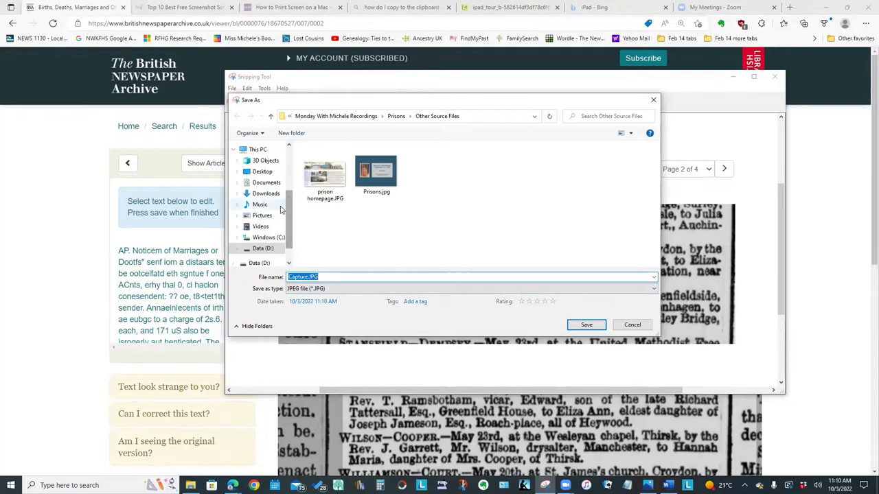
left_click(267, 215)
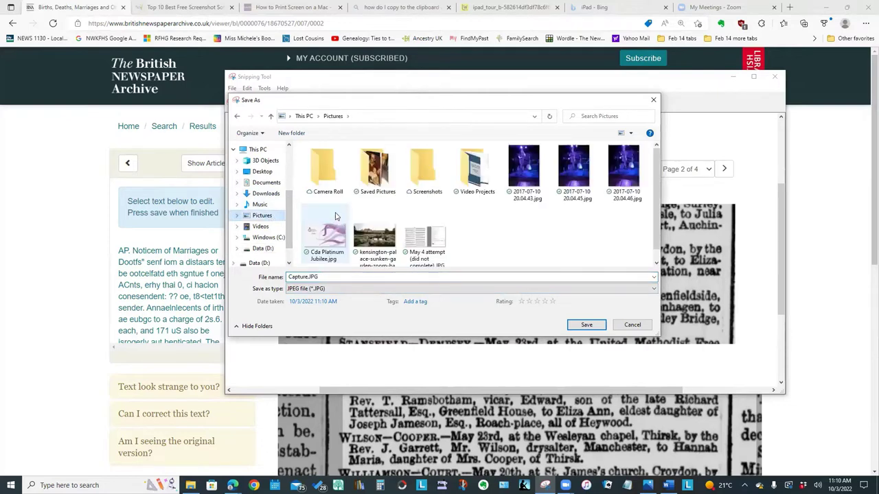
double_click(416, 167)
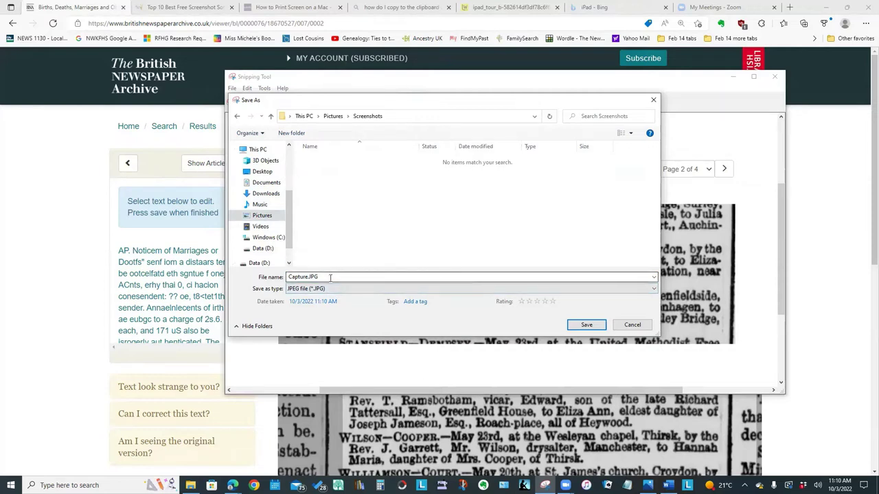
left_click(329, 277)
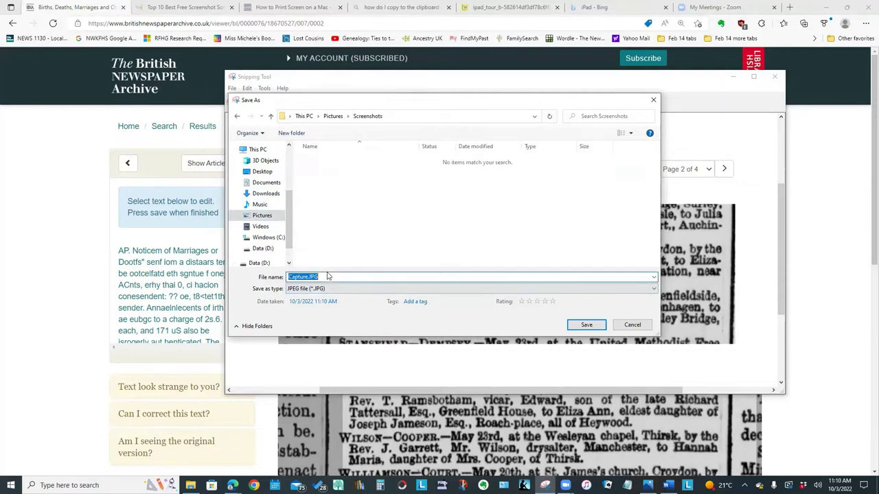
type("test screenshot")
left_click(585, 326)
left_click(550, 402)
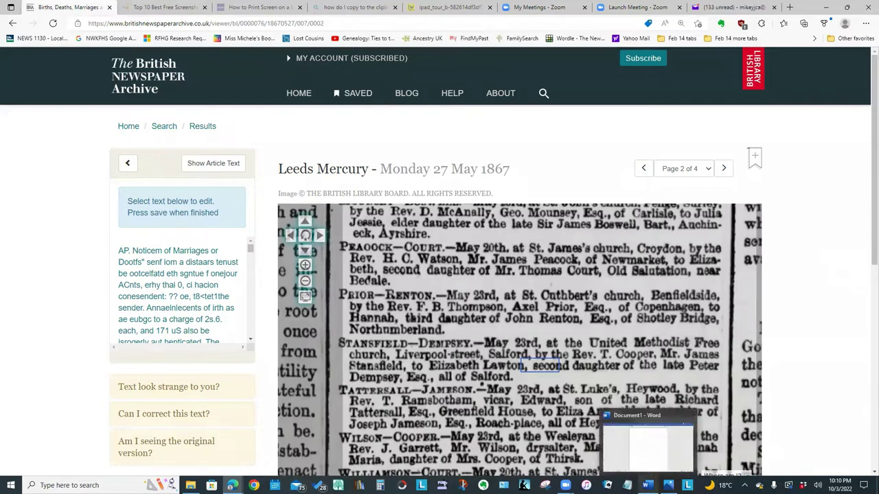
mouse_move(668, 485)
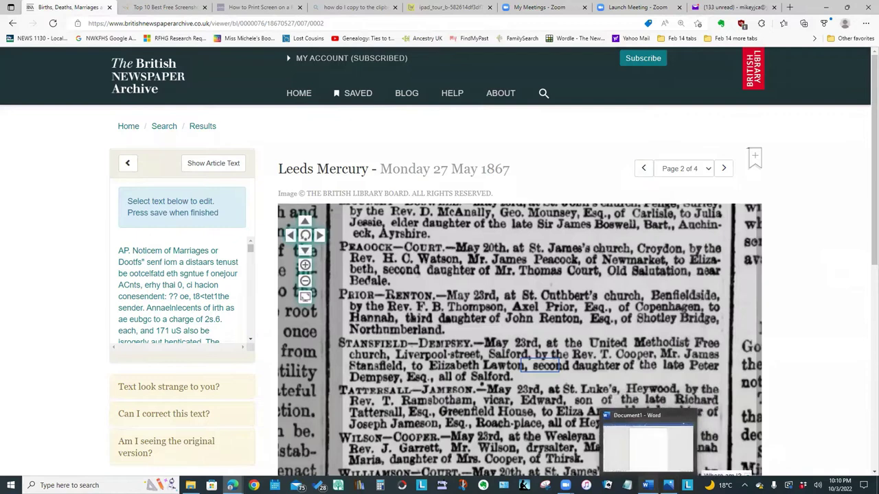
Paste the Leeds Mercury archive screenshot into the blank Word document
left_click(646, 485)
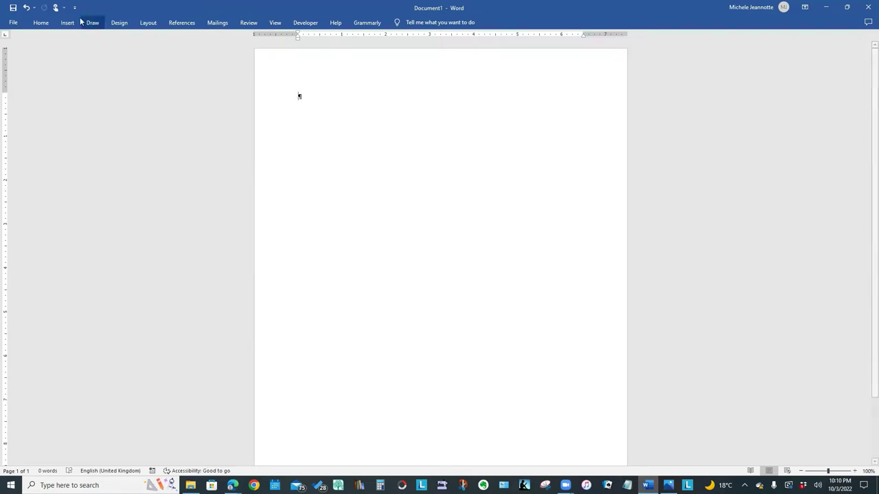
left_click(41, 22)
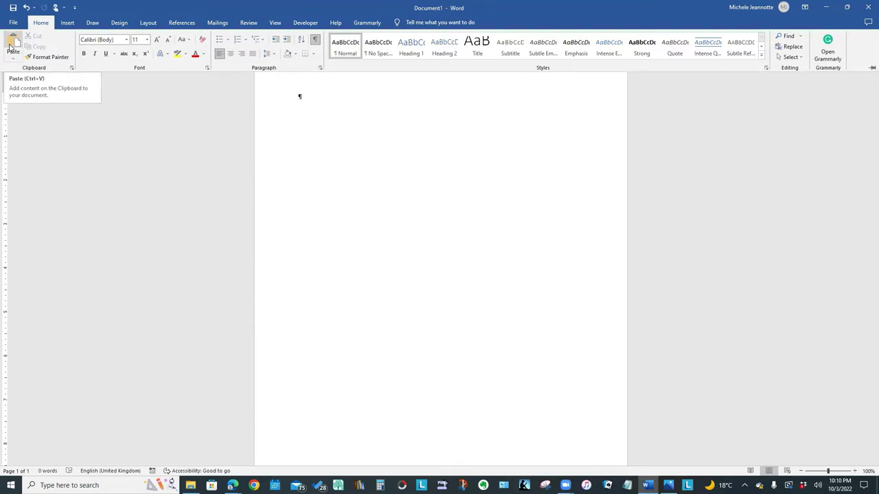
left_click(12, 44)
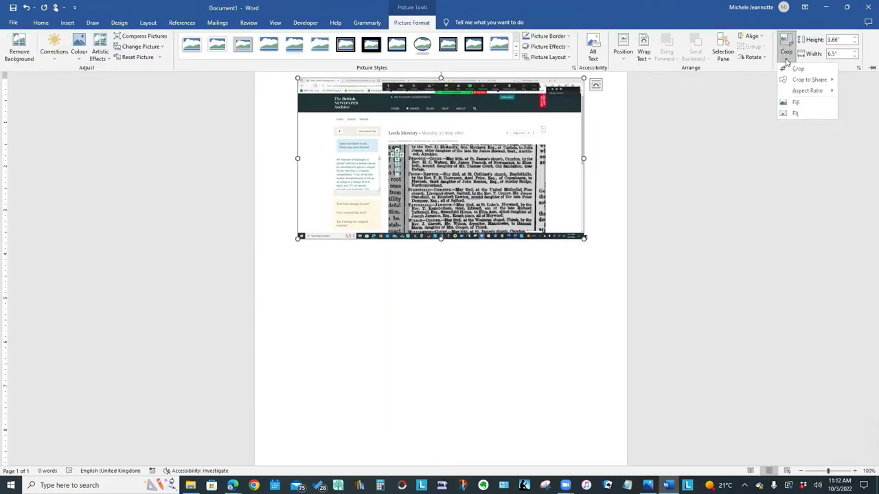
Crop the grey left and right margins off the screenshot, leaving it about 4.12 inches wide
left_click(798, 68)
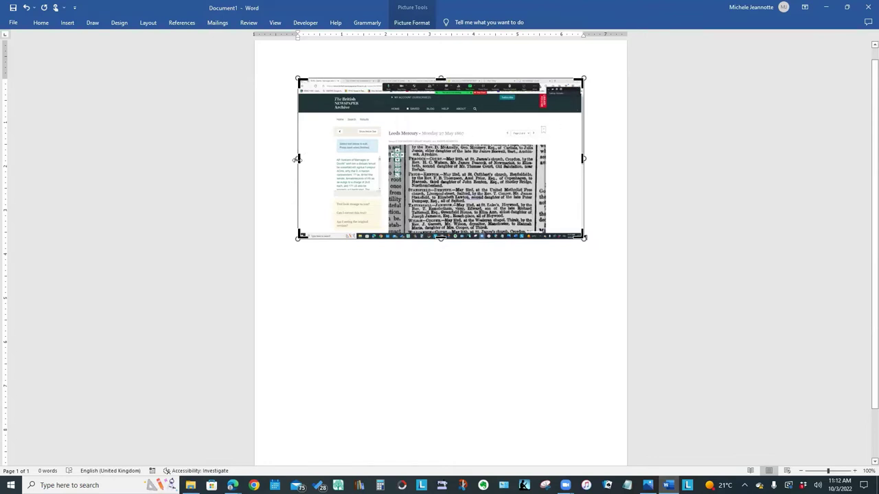
left_click_drag(298, 159, 381, 170)
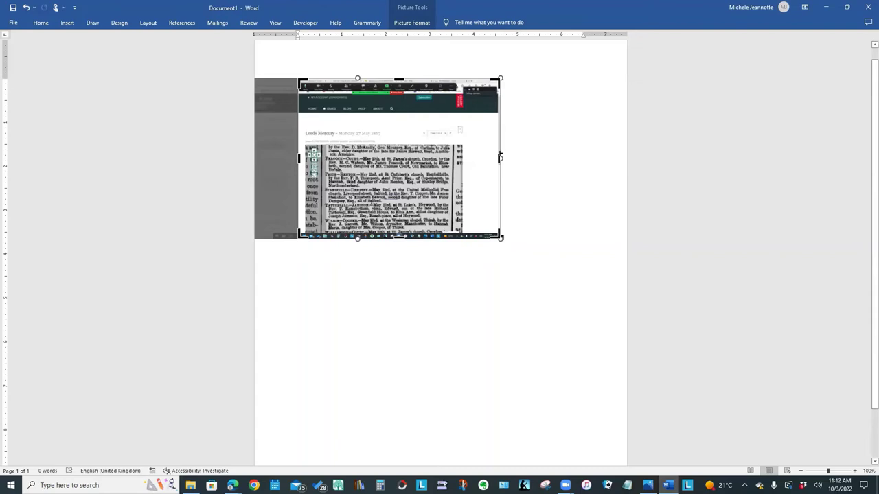
left_click_drag(499, 159, 477, 160)
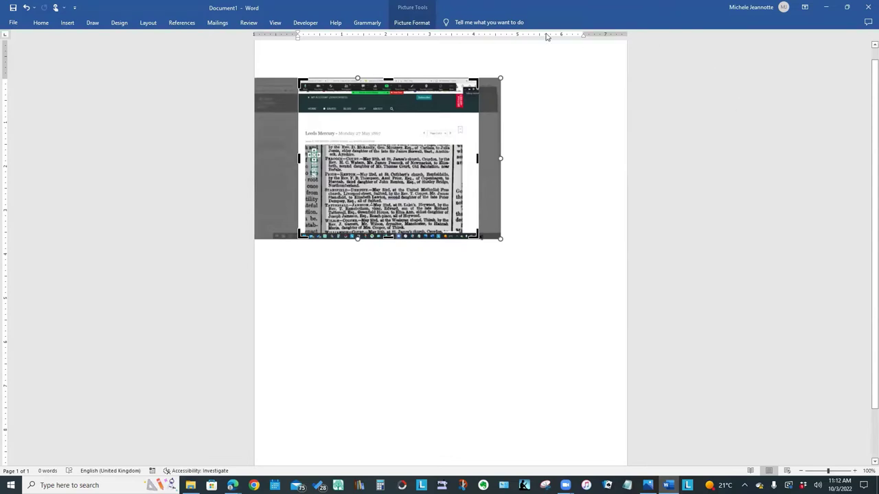
left_click(416, 22)
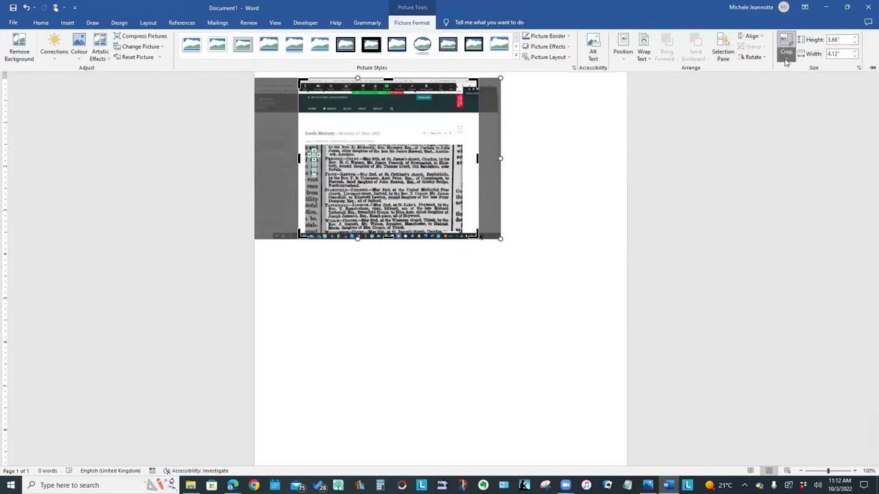
left_click(786, 60)
left_click(788, 72)
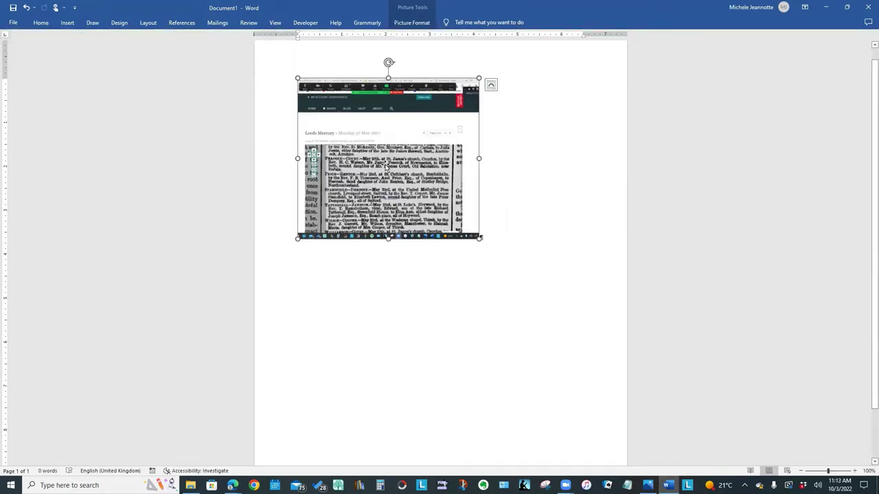
Save the cropped picture as PNG 'test screenshots 2' in the Pictures Screenshots folder
right_click(386, 167)
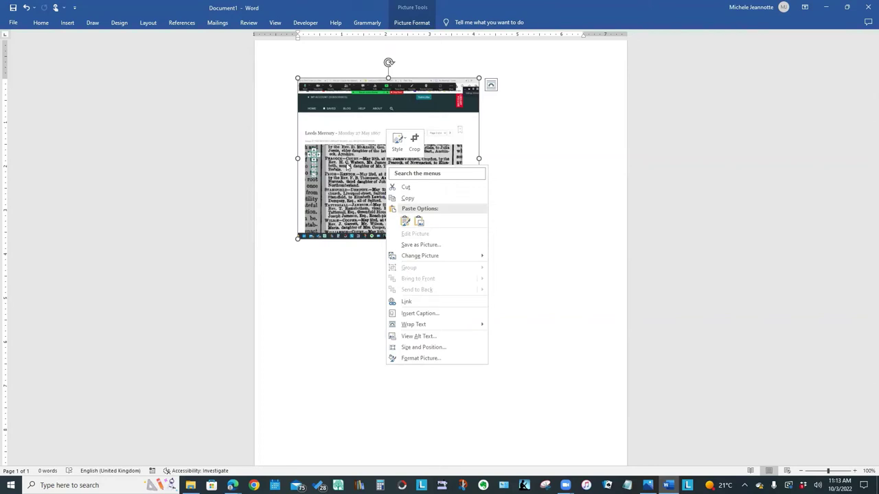
left_click(426, 245)
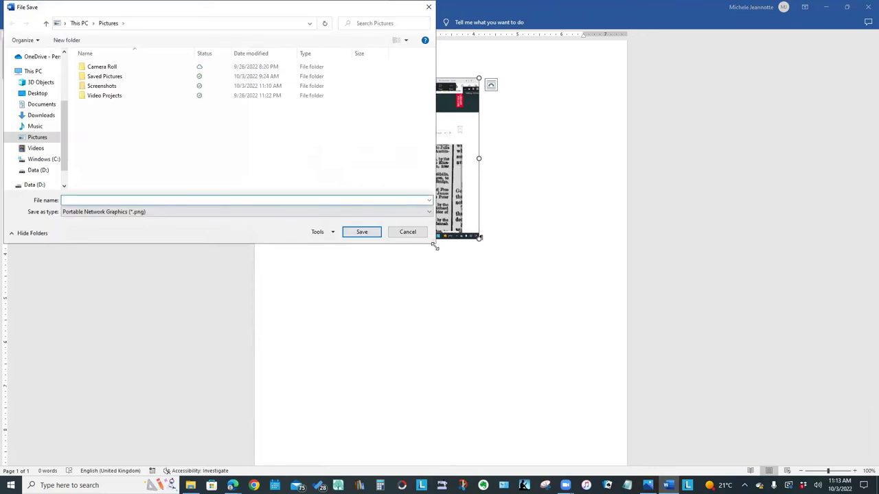
double_click(114, 97)
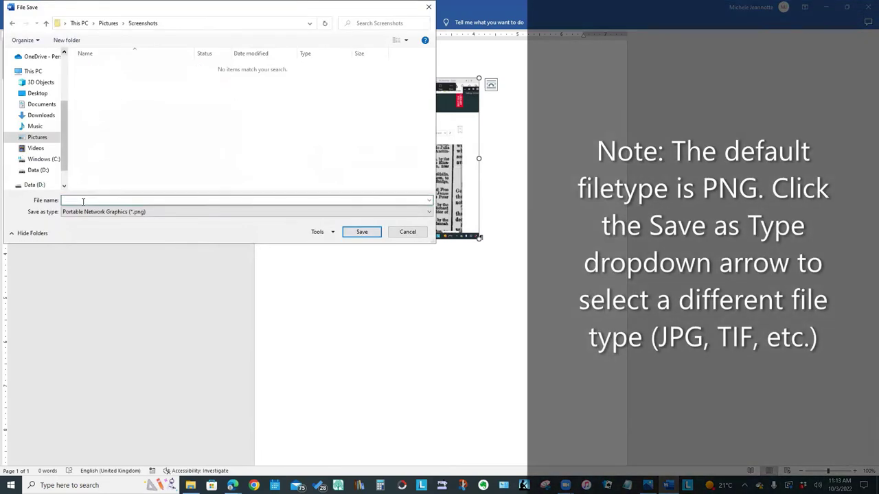
type("test")
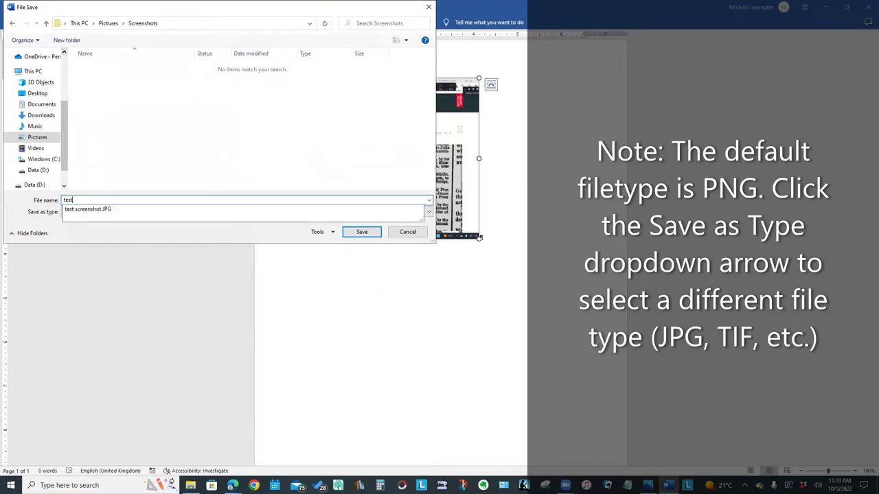
type(" screensho")
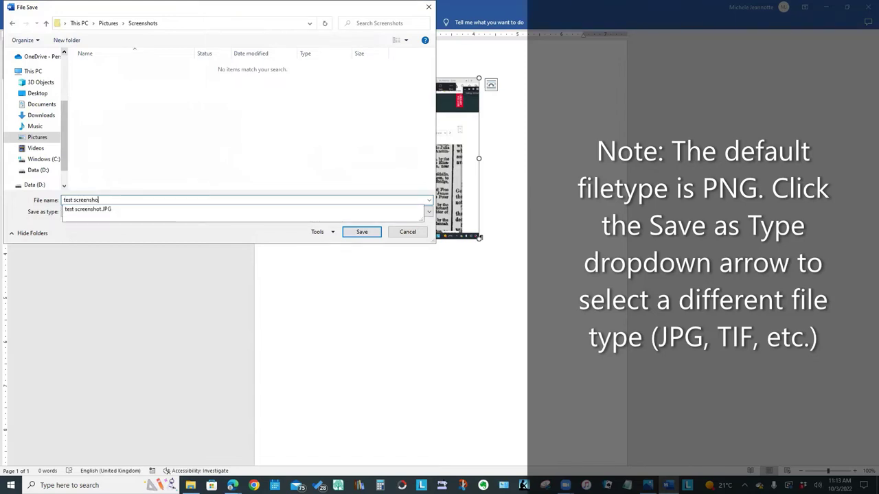
type("ts 2")
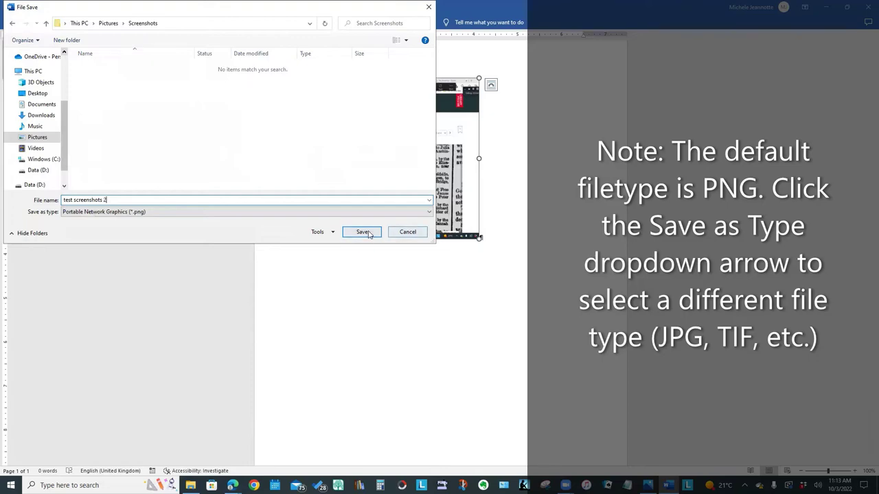
left_click(362, 231)
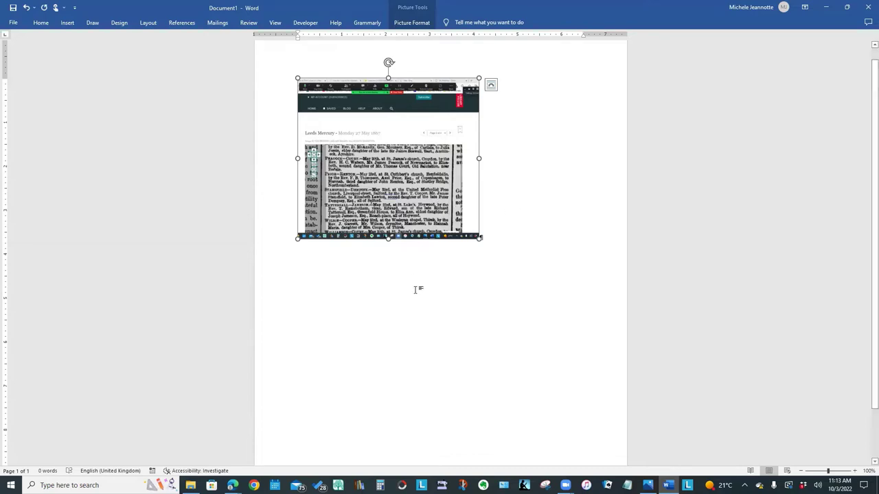
Deselect the cropped screenshot and bring up the Insert ribbon
left_click(507, 235)
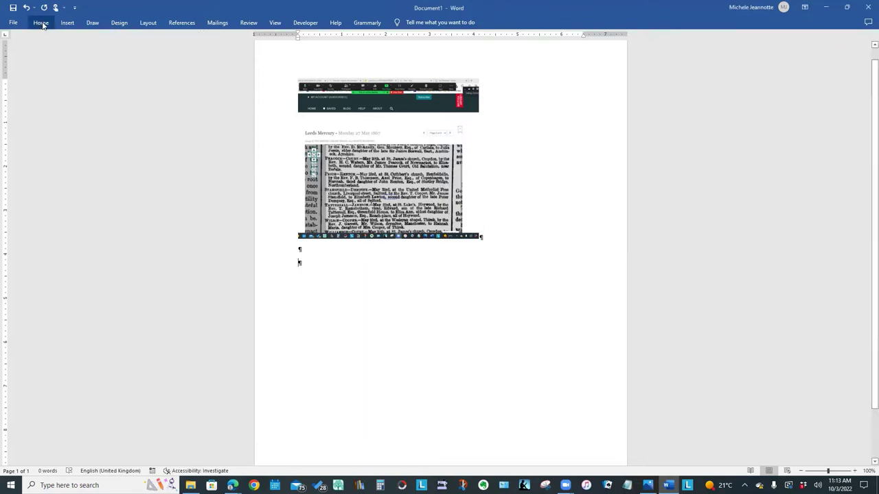
left_click(67, 23)
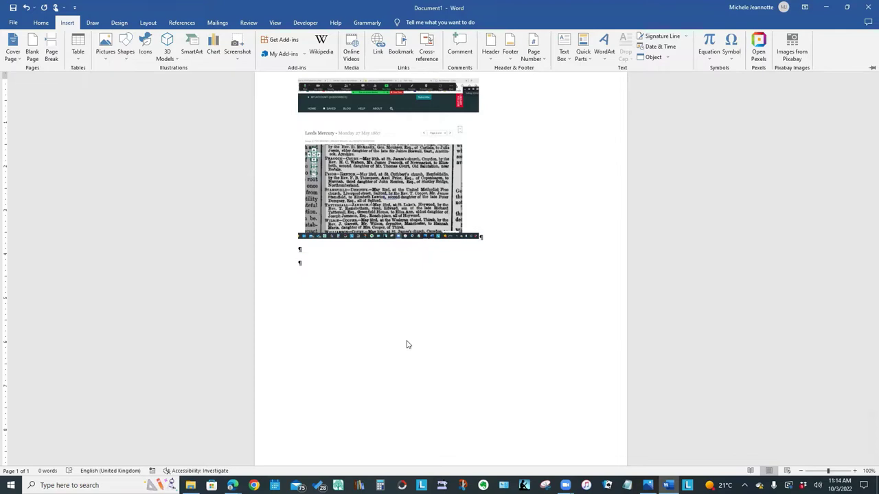
Insert a screenshot of the Edge 'image of ipad' search window below the newspaper picture
left_click(160, 92)
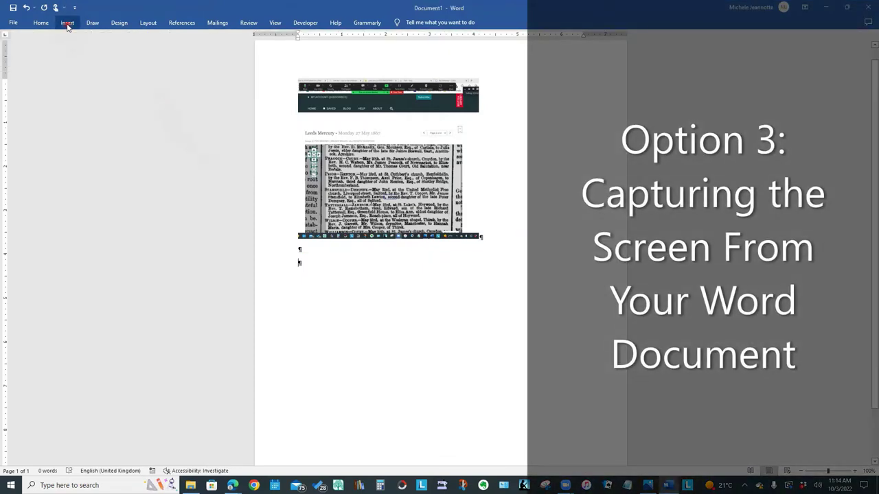
left_click(67, 22)
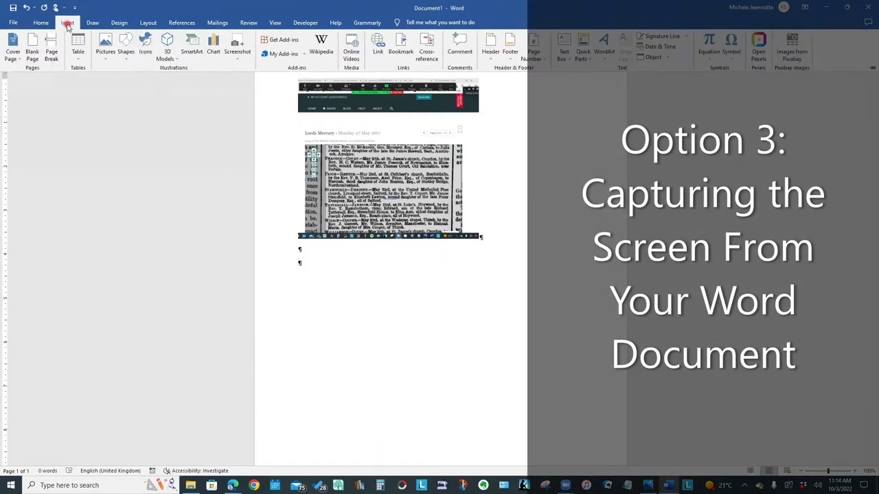
key("Escape")
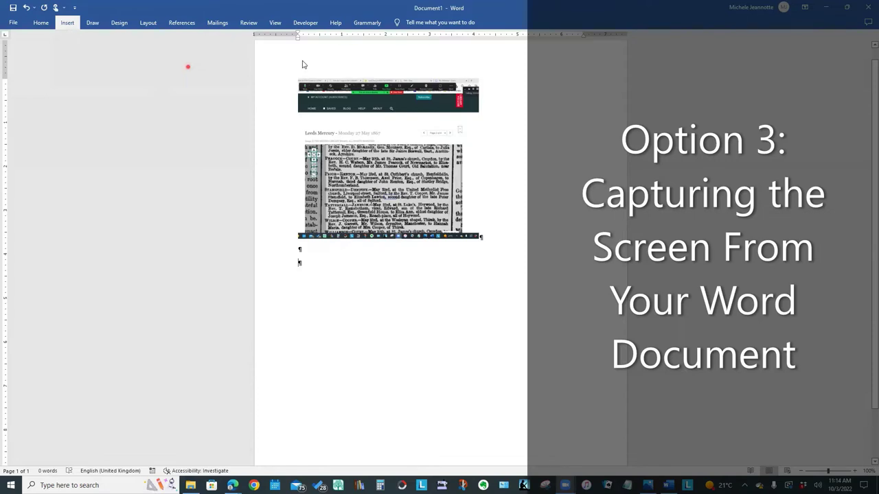
left_click(68, 23)
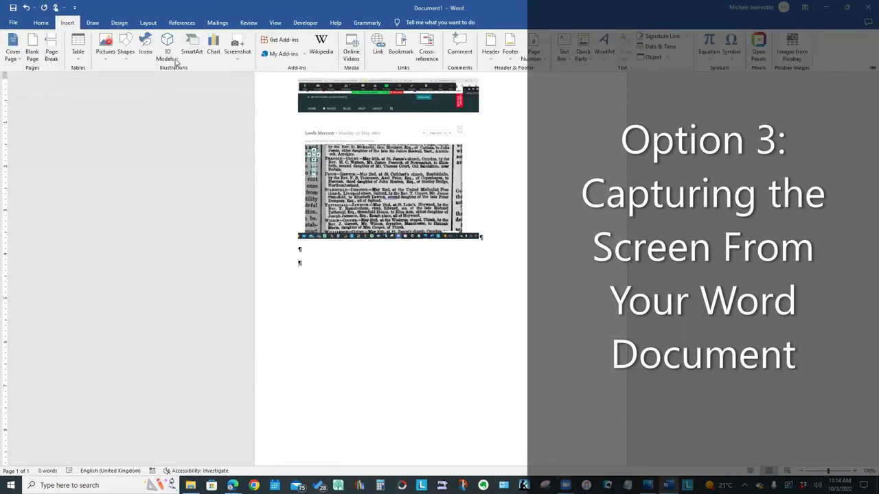
left_click(239, 62)
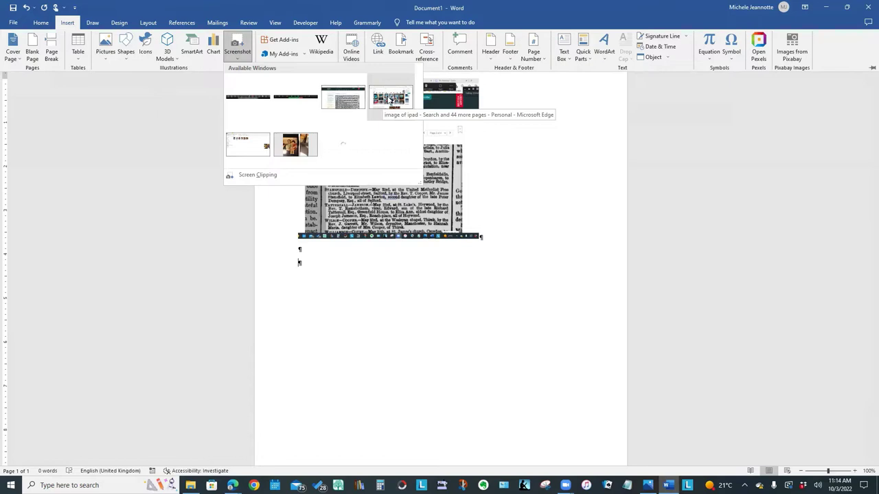
left_click(390, 98)
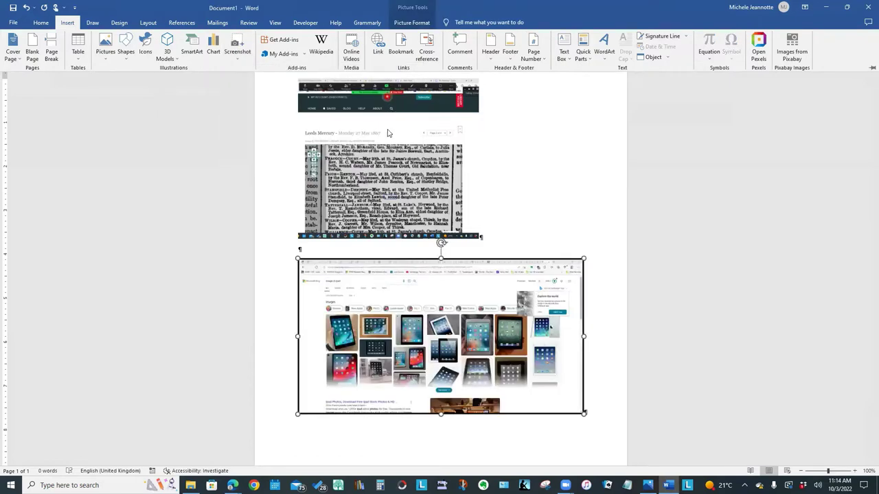
Deselect the Edge screenshot and add an empty paragraph beneath it
key("ctrl+F1")
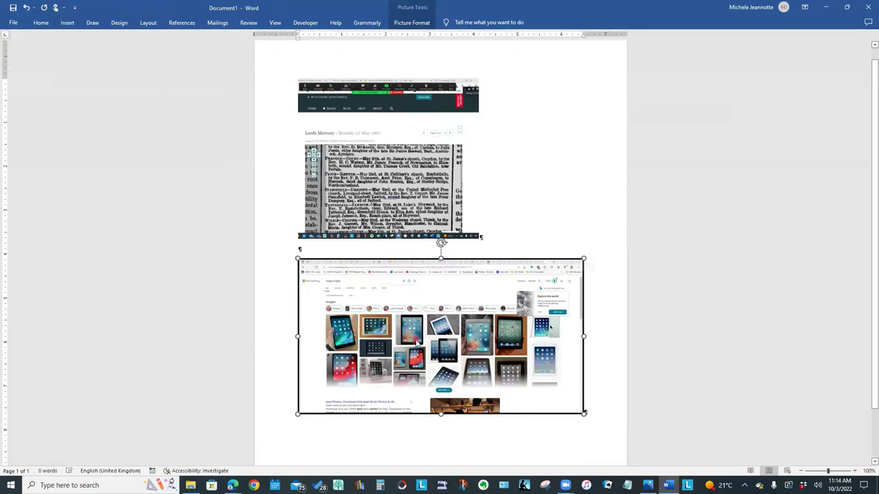
right_click(417, 343)
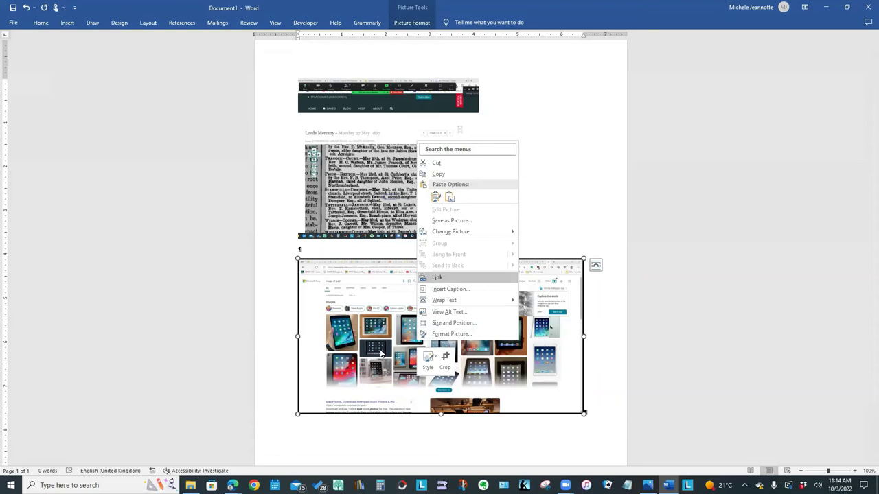
key("Escape")
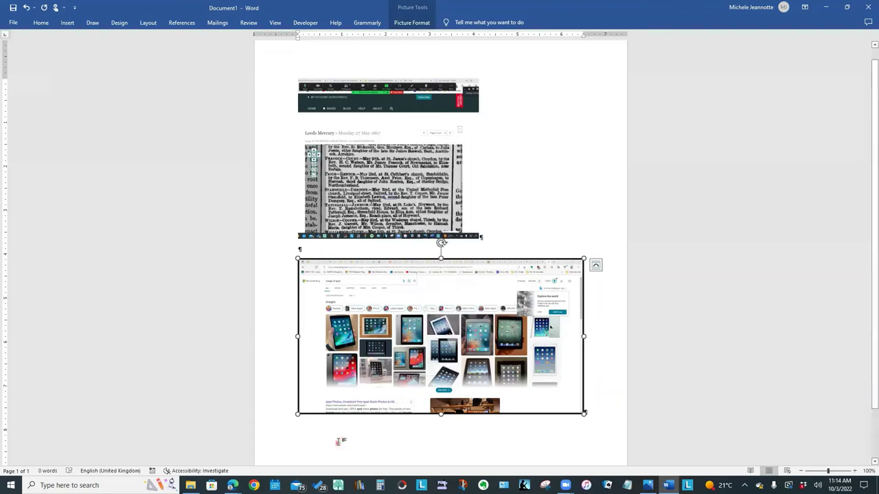
left_click(596, 414)
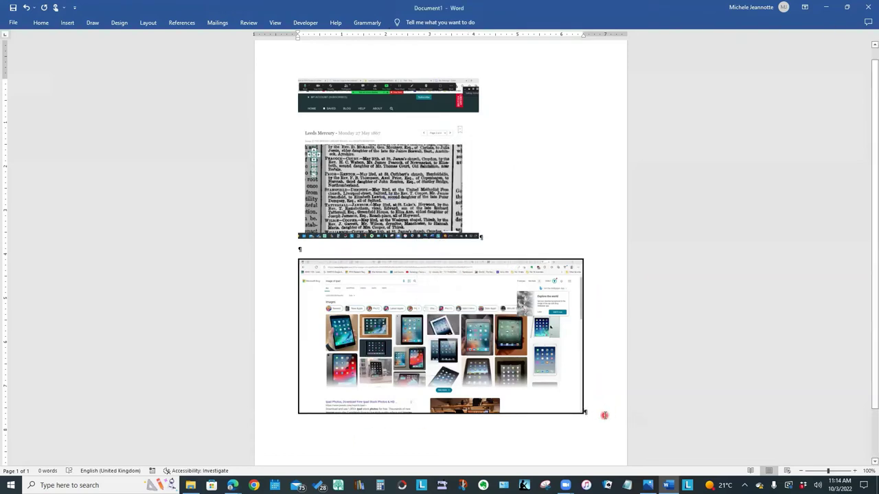
key("Return")
Screen-clip the Prior–Renton marriage notice from the Leeds Mercury page into the document
left_click(44, 8)
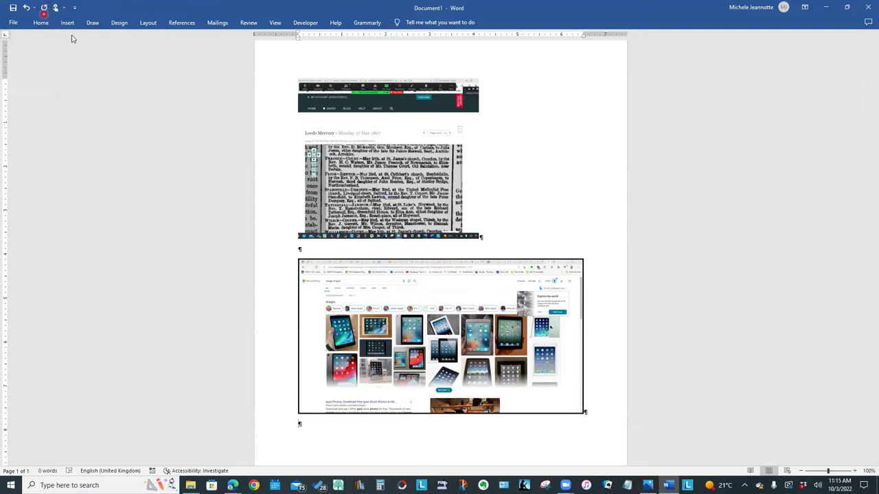
left_click(67, 22)
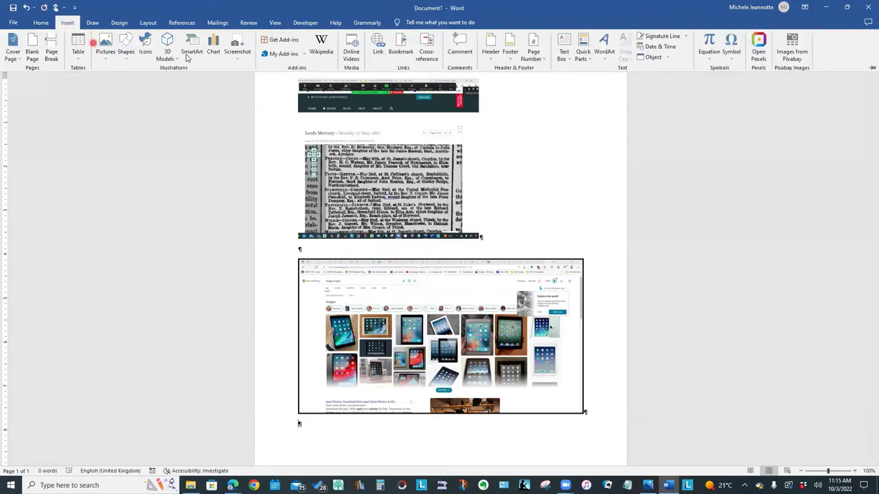
left_click(237, 61)
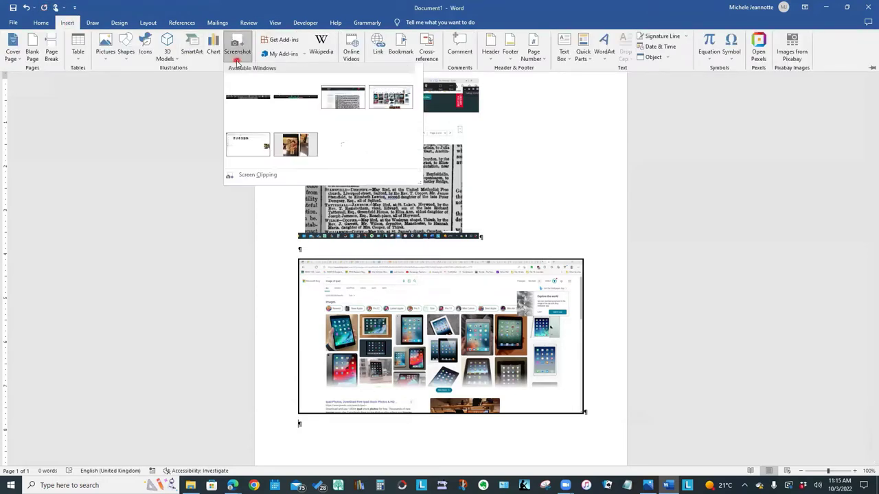
left_click(244, 176)
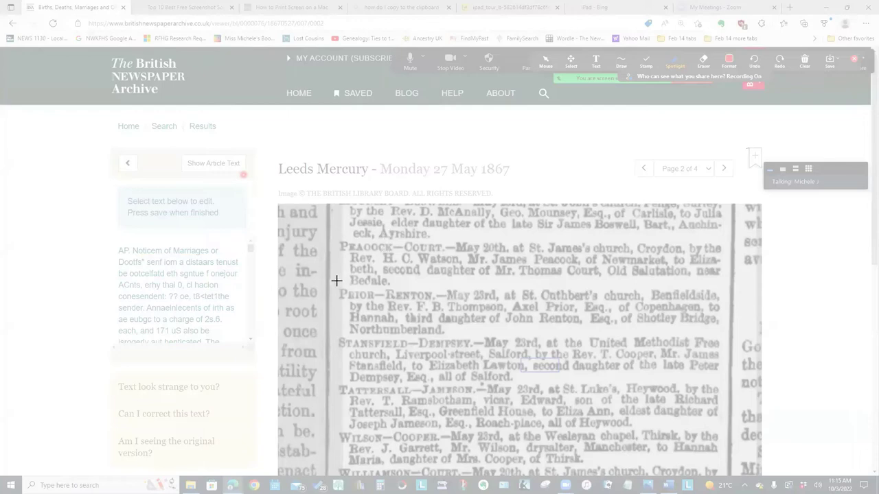
left_click_drag(329, 280, 747, 361)
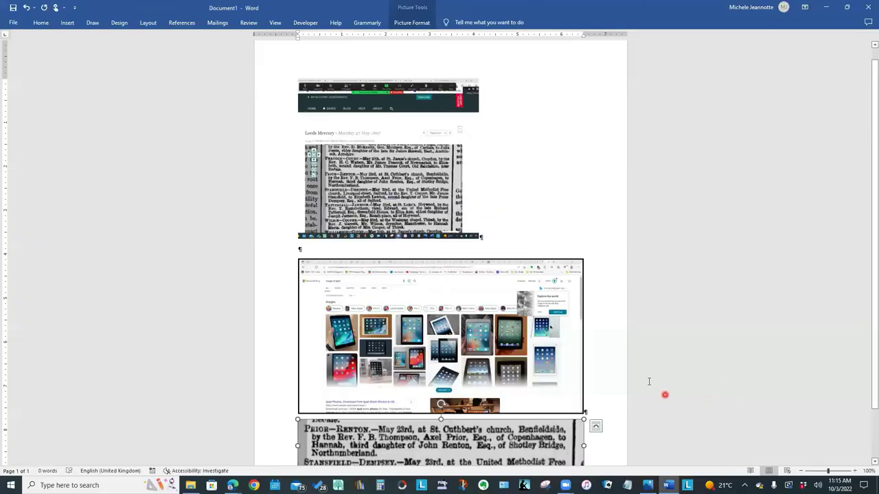
scroll(663, 355, "down", 2)
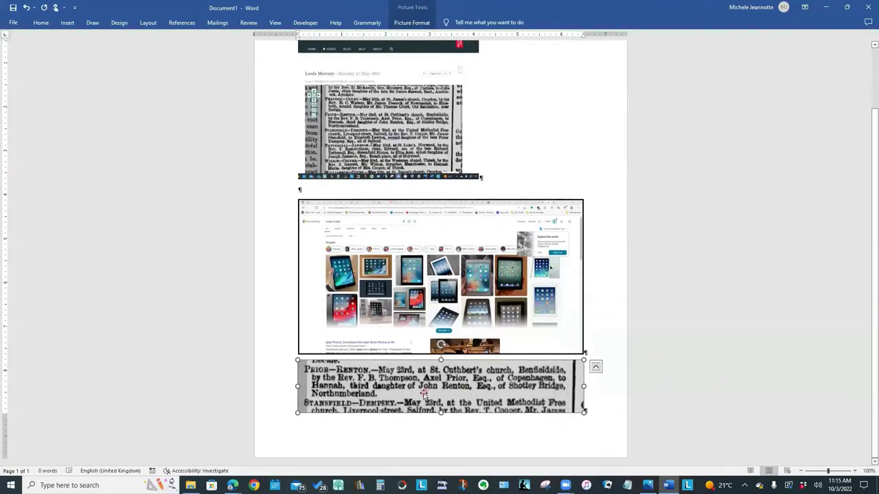
Save the newspaper clipping as a picture, choosing JPEG as the file format
right_click(421, 389)
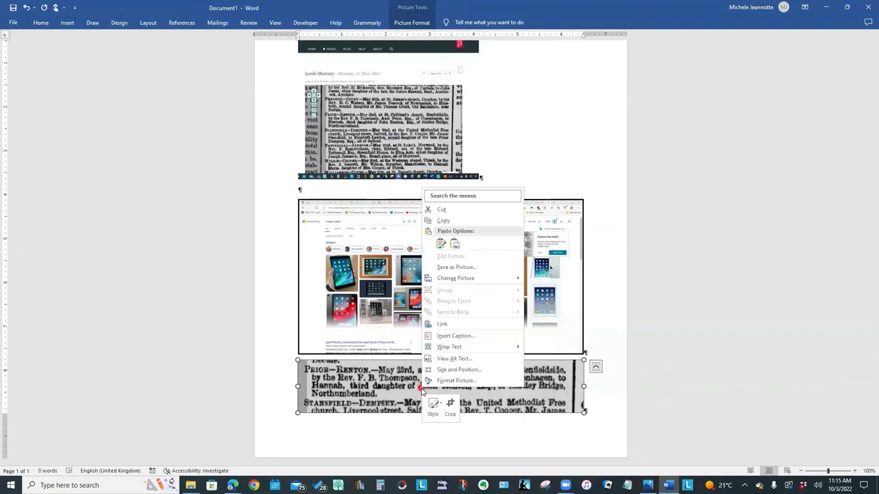
left_click(459, 267)
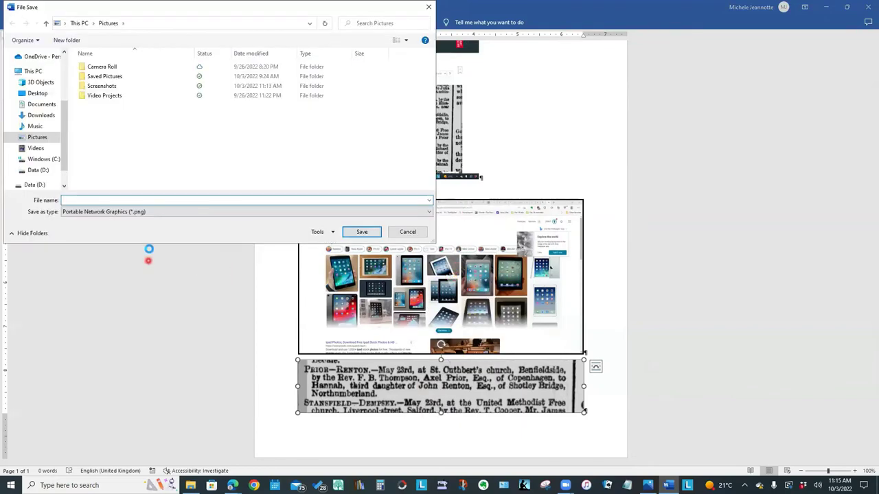
left_click(137, 212)
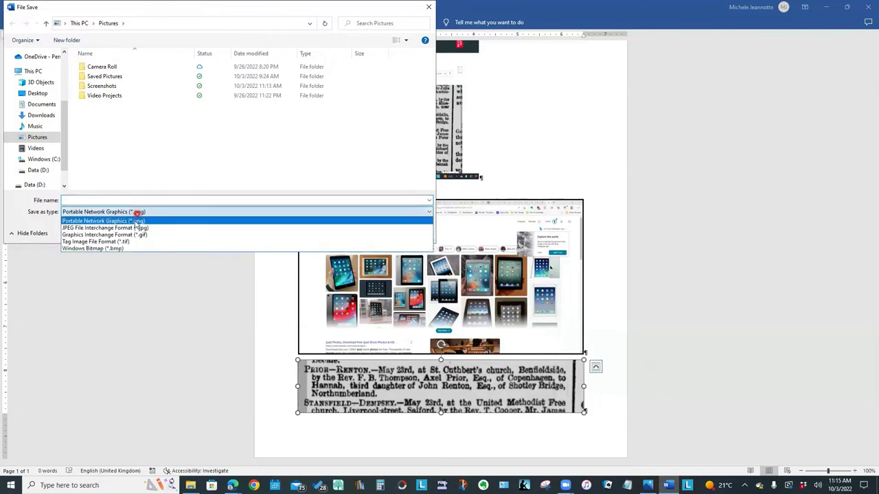
left_click(137, 226)
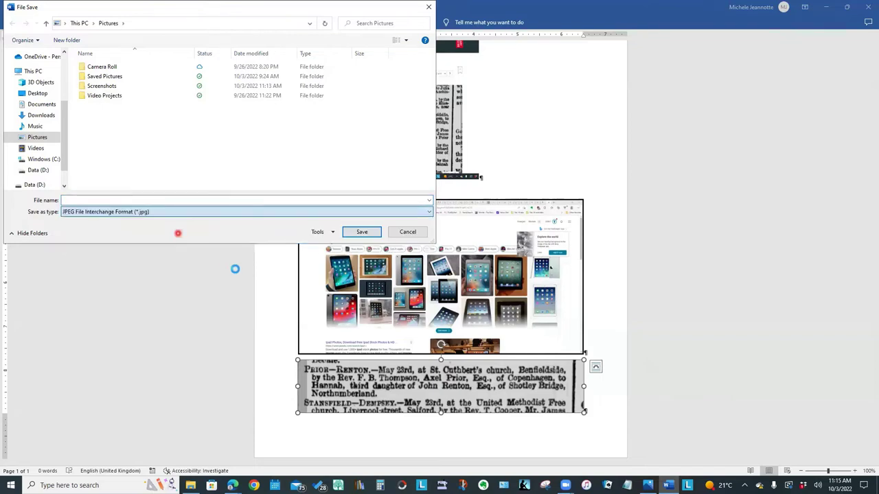
Save it in Pictures > Screenshots under the name 'Word partial clipping'
left_click(108, 200)
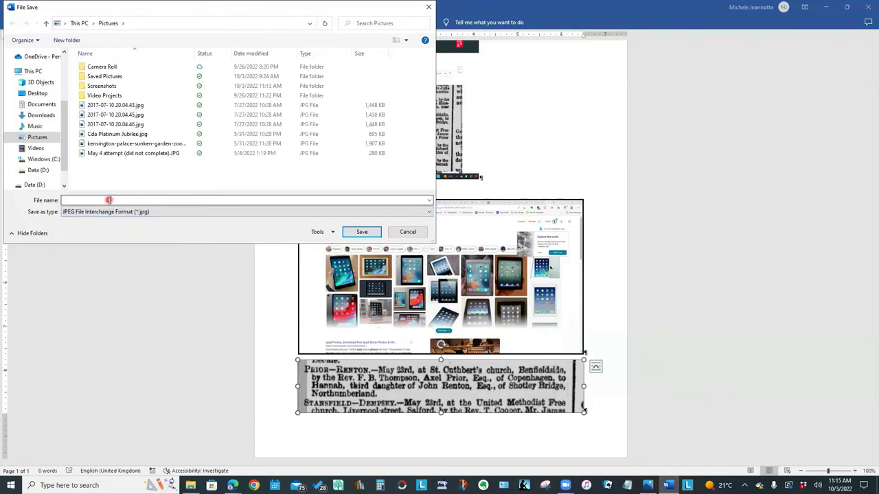
left_click(94, 85)
double_click(94, 85)
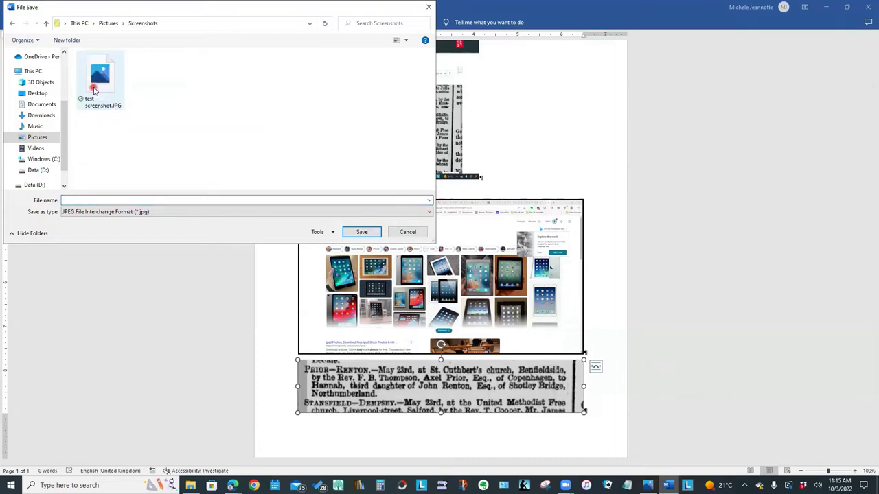
left_click(89, 199)
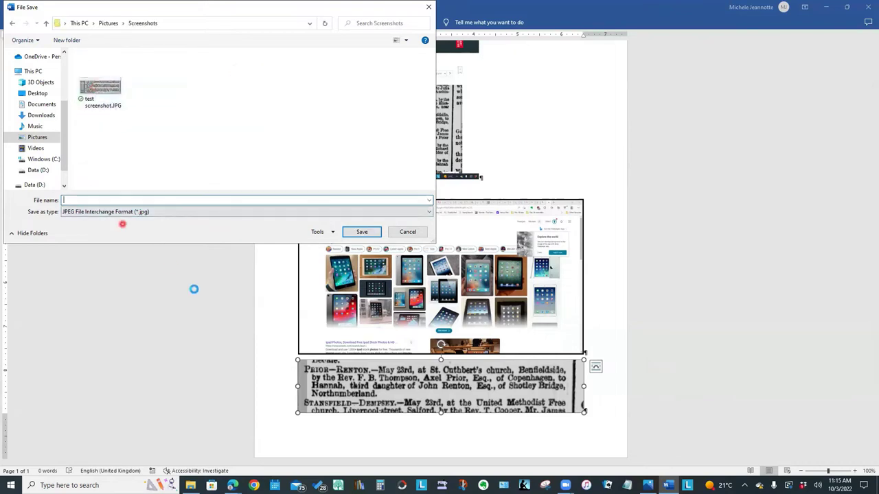
type("Word partial")
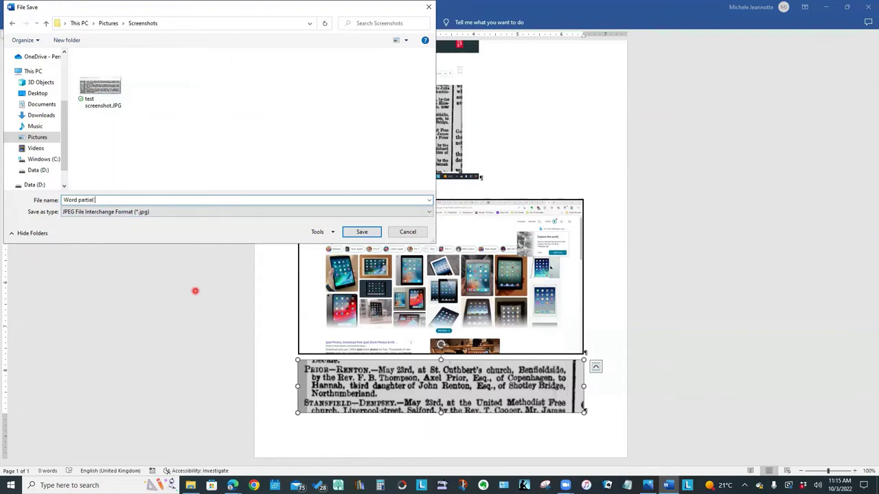
type(" clipping")
left_click(362, 232)
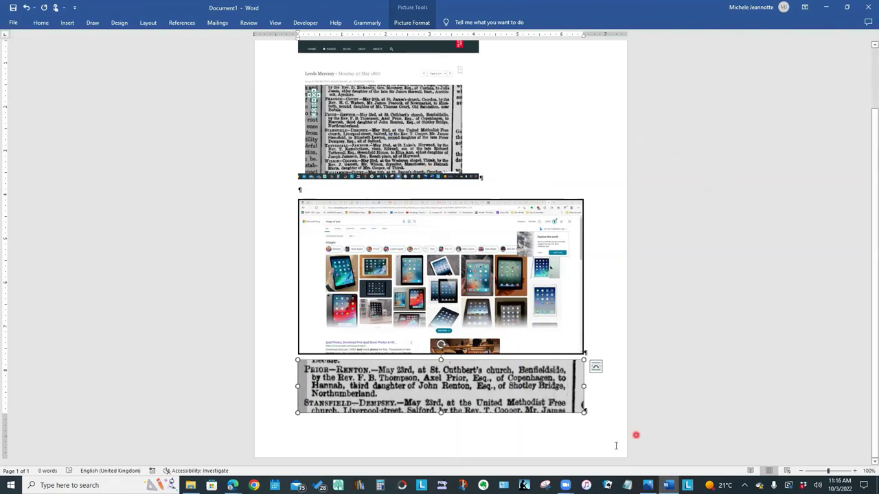
mouse_move(234, 486)
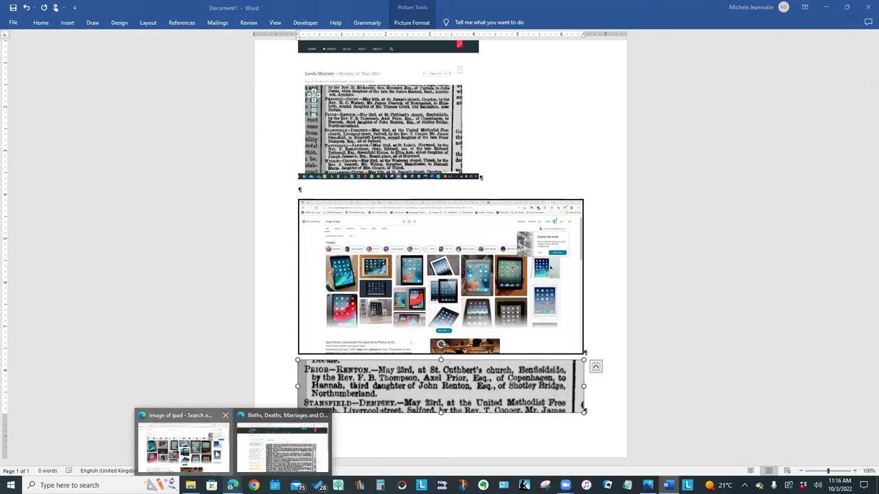
left_click(218, 455)
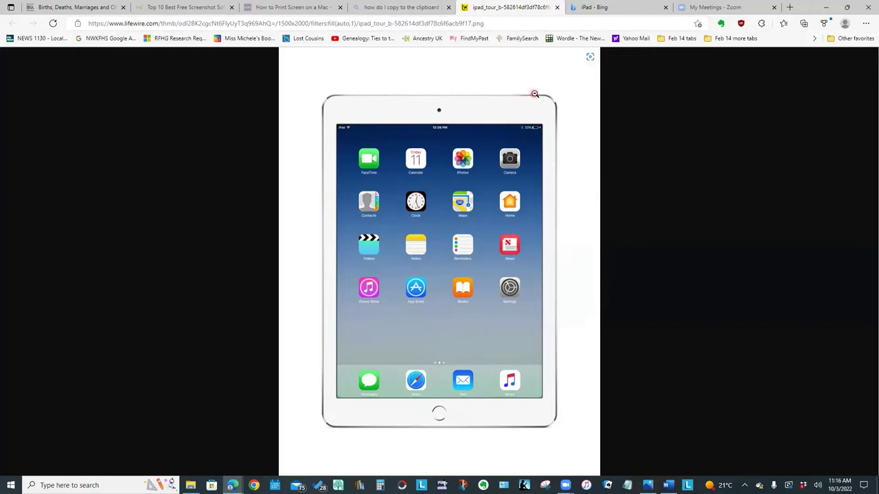
left_click(534, 94)
scroll(691, 180, "down", 3)
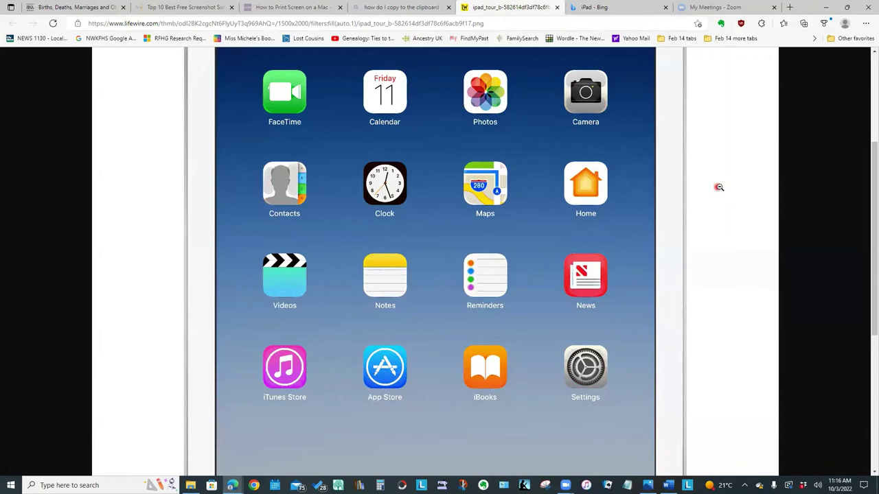
scroll(719, 187, "up", 3)
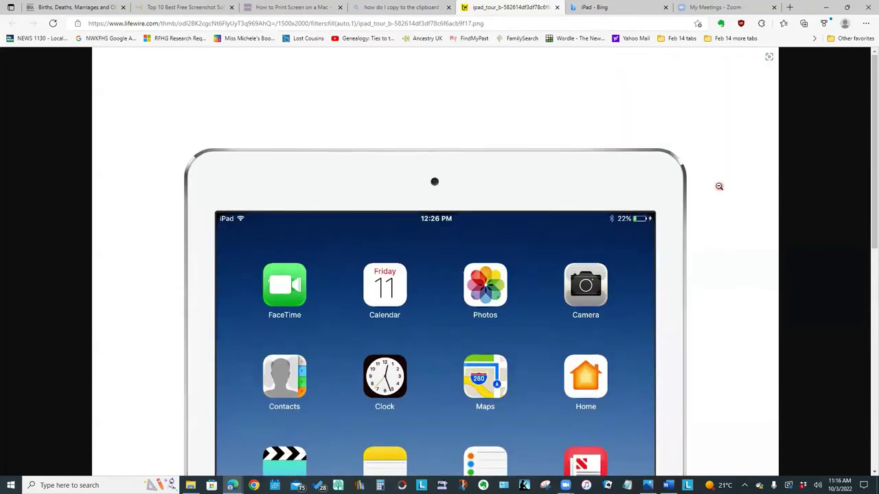
scroll(719, 186, "down", 1)
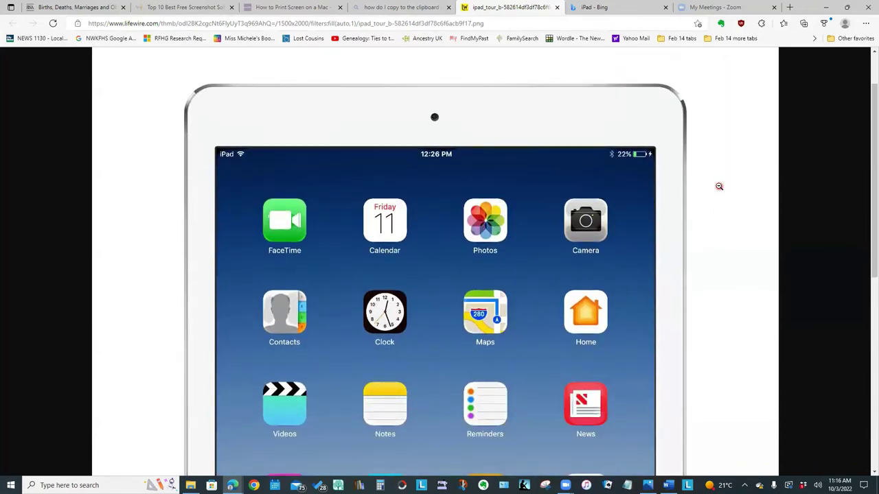
left_click(703, 201)
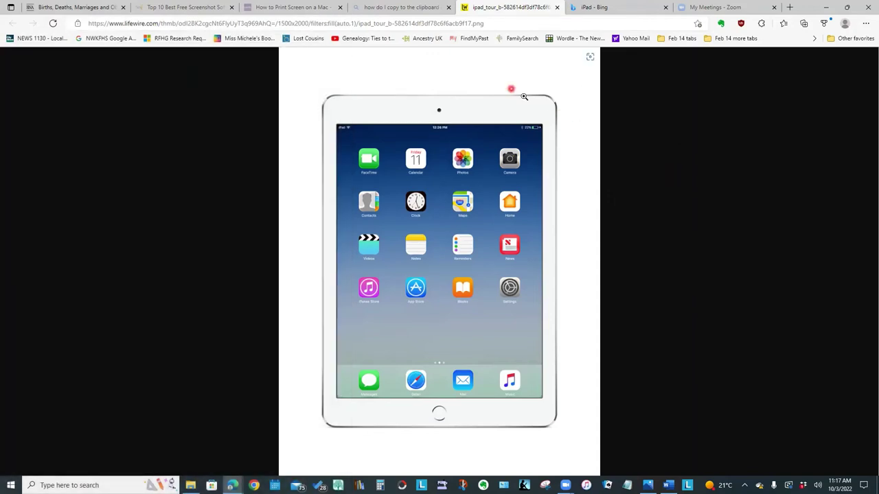
left_click(585, 106)
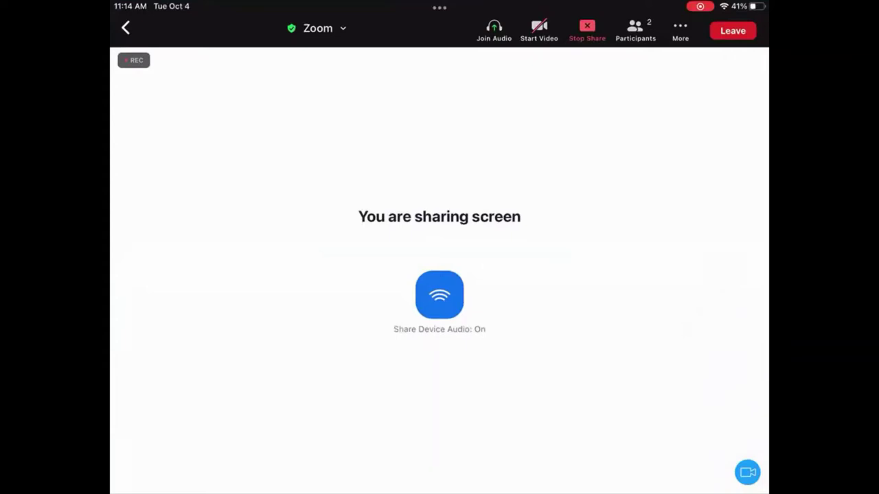
Leave the Zoom share for Safari's British Newspaper Archive article and screenshot that page
key("super+h")
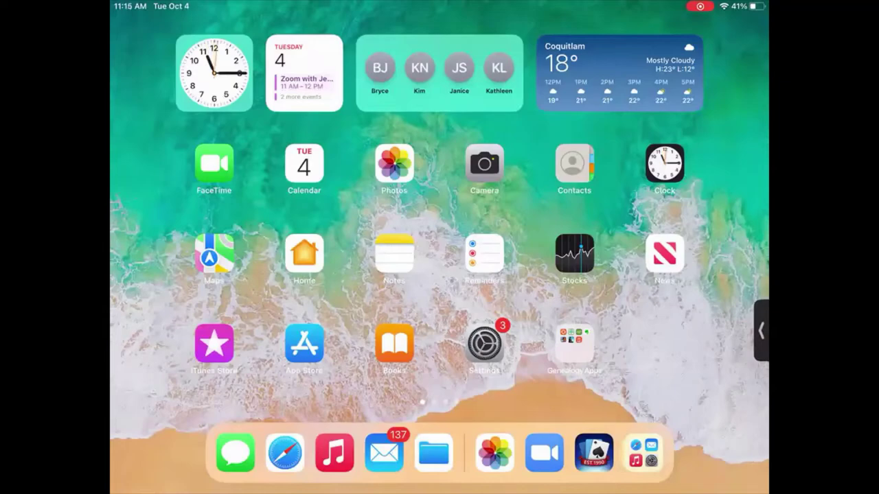
key("super+Tab")
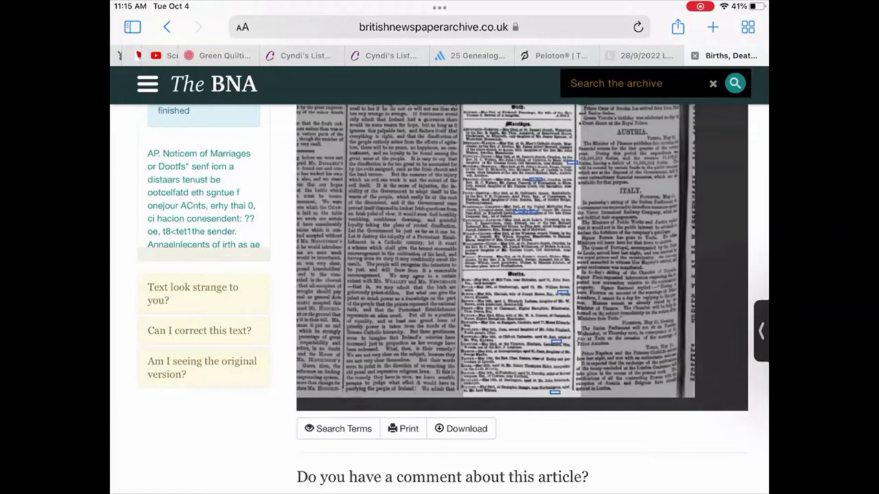
key("super+shift+3")
key("super+shift+3")
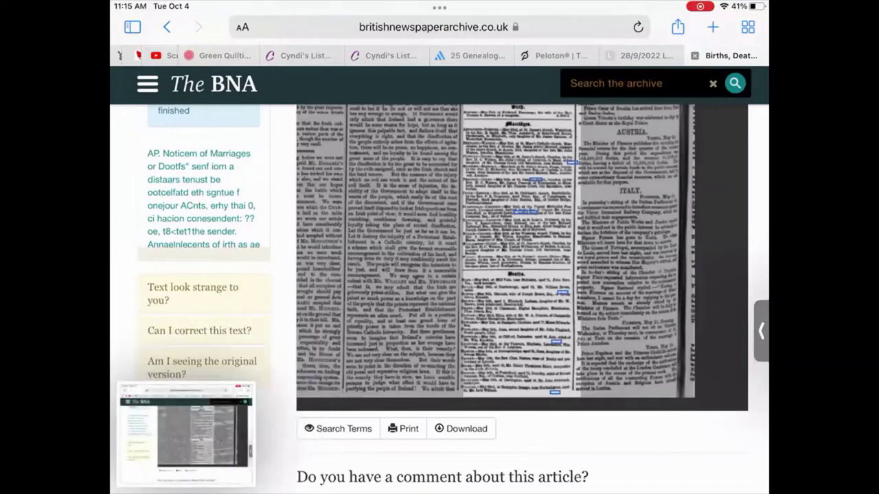
Open the newest newspaper archive screenshot from Photos' Screenshots album full screen
key("super+h")
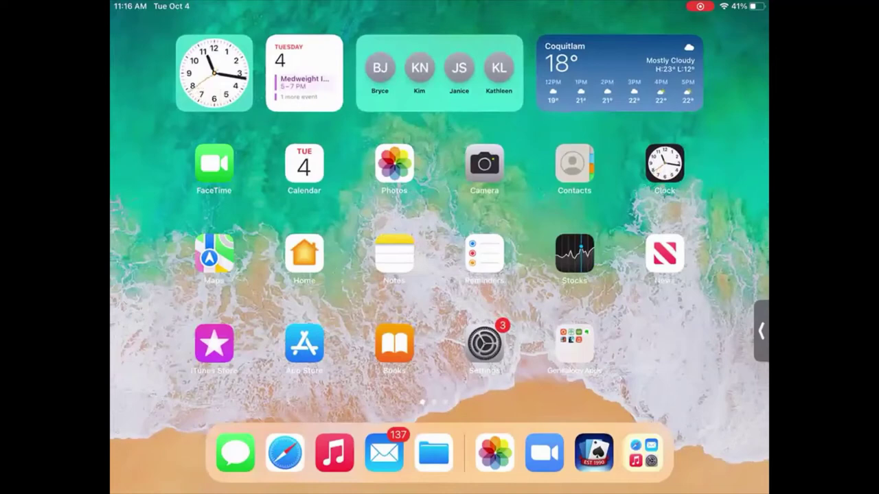
left_click(494, 453)
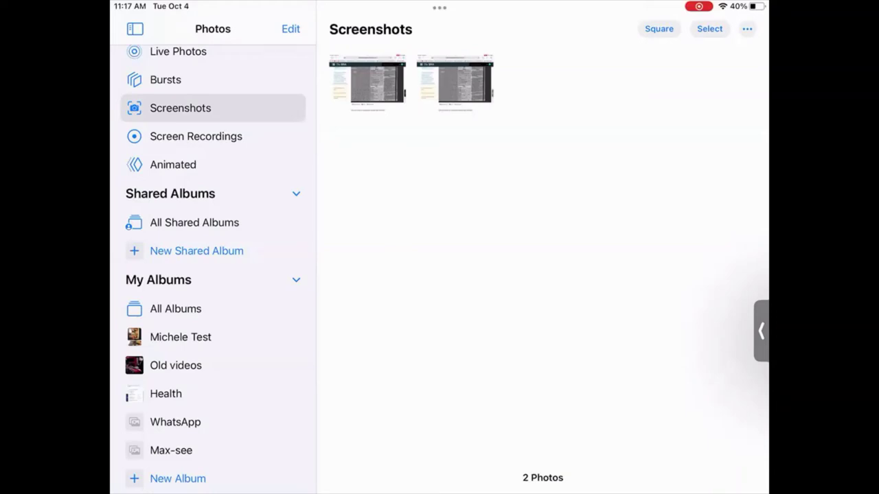
left_click(455, 79)
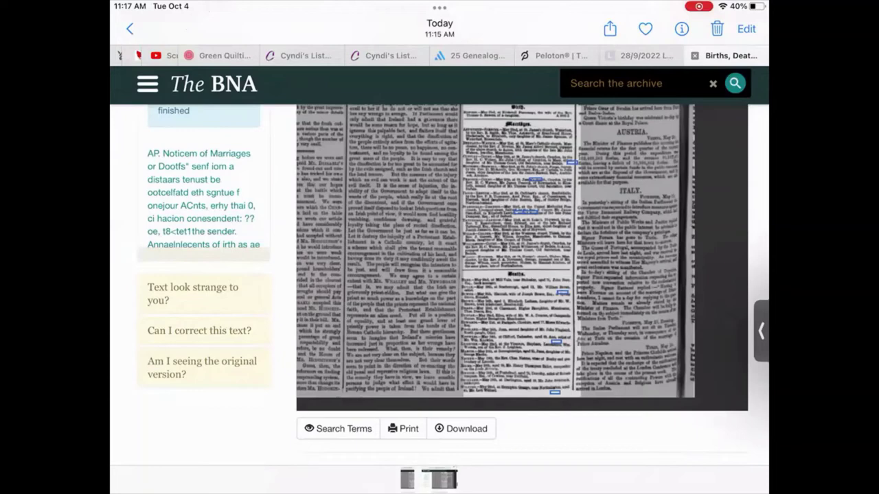
Crop the newspaper screenshot to the births, marriages and deaths column and save the edit
left_click(746, 29)
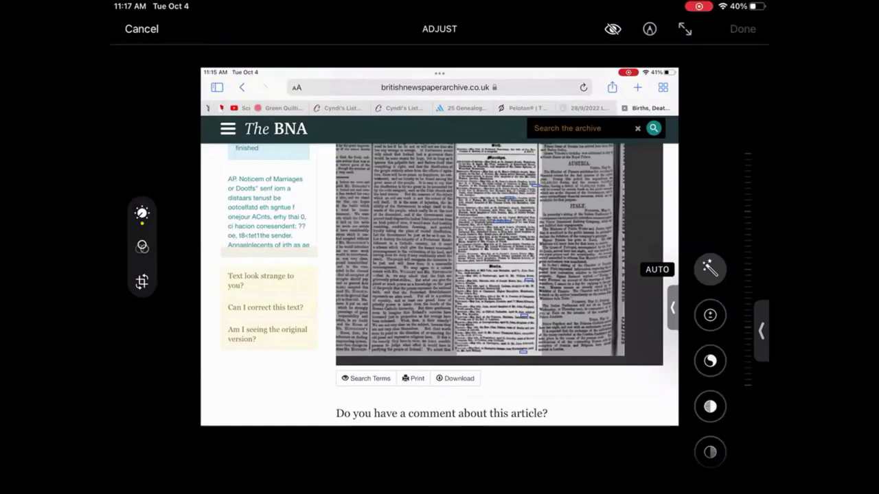
left_click(142, 282)
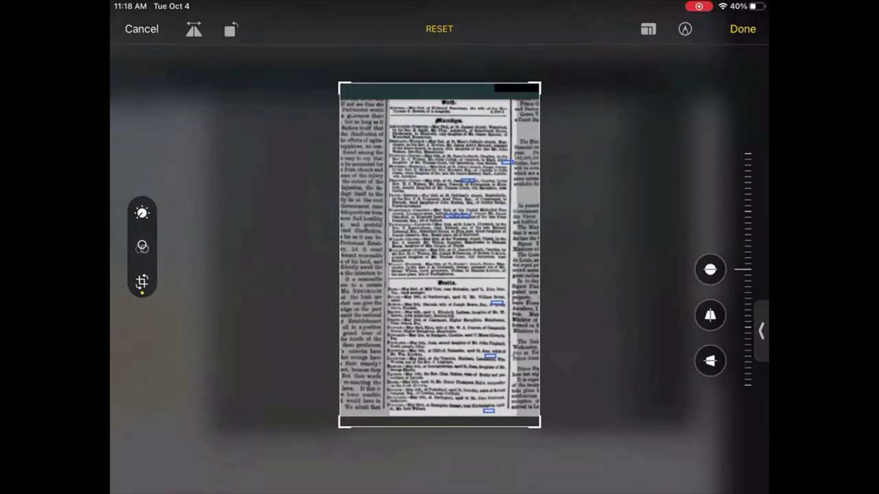
left_click(742, 29)
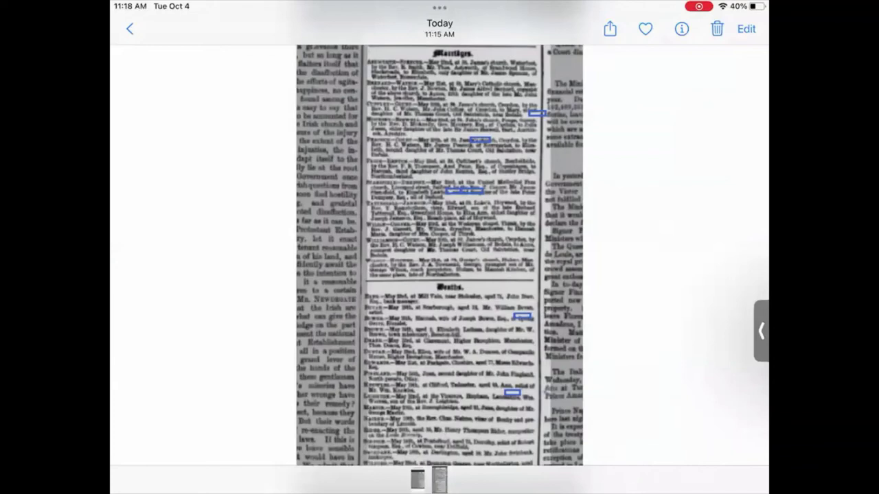
Go back from Screenshots and open the test album of four old family photos
left_click(129, 28)
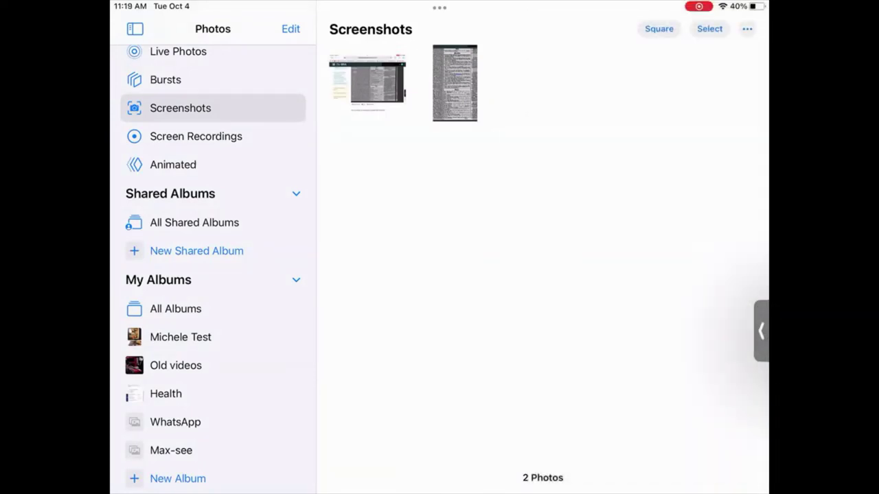
left_click(181, 337)
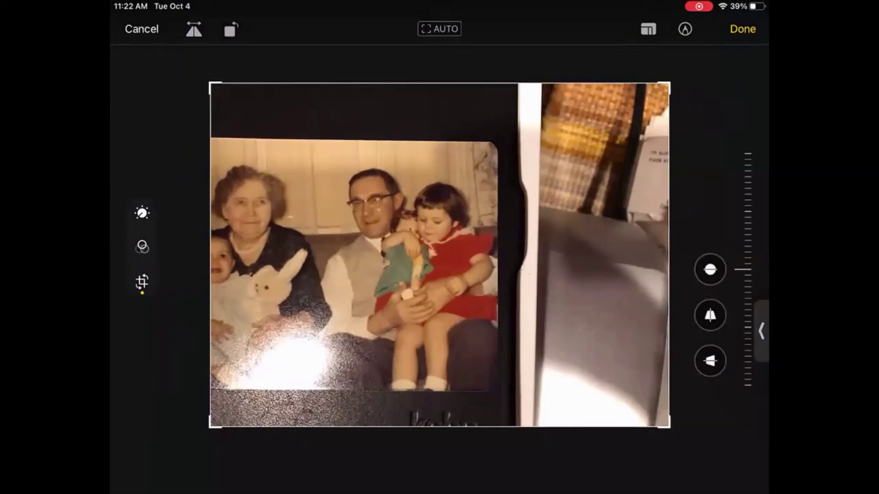
Drag the crop edges to remove the grandmother, baby and neighbouring photo, leaving grandfather and girl
left_click_drag(210, 426, 326, 334)
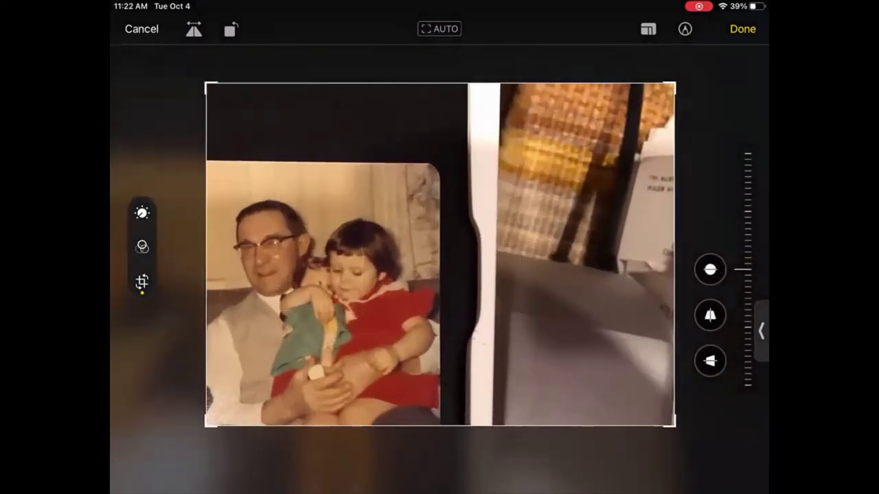
left_click_drag(672, 83, 427, 180)
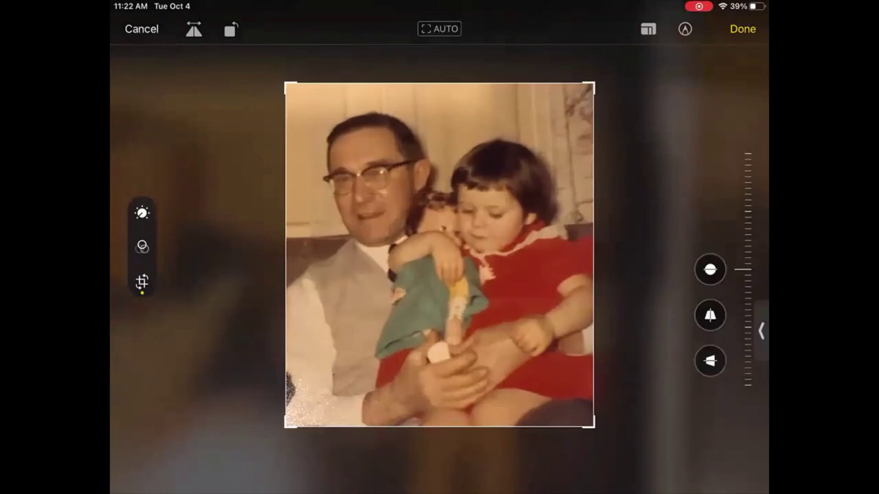
left_click_drag(285, 428, 294, 390)
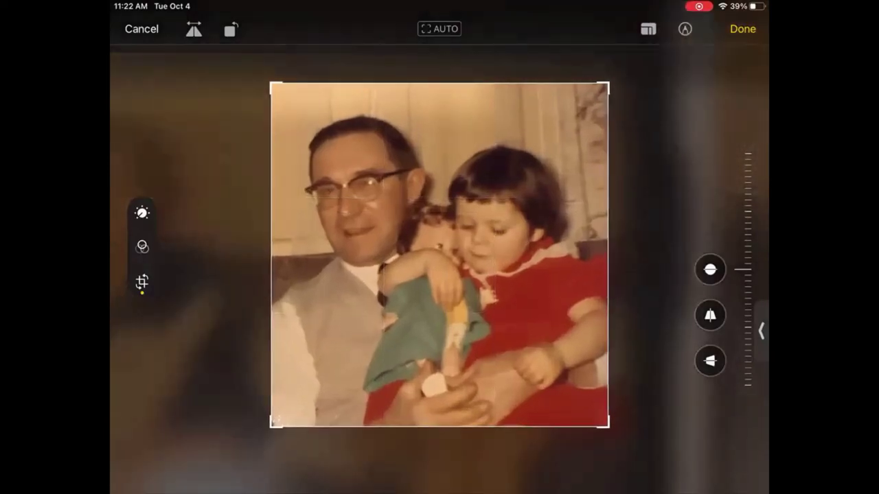
left_click_drag(272, 425, 274, 416)
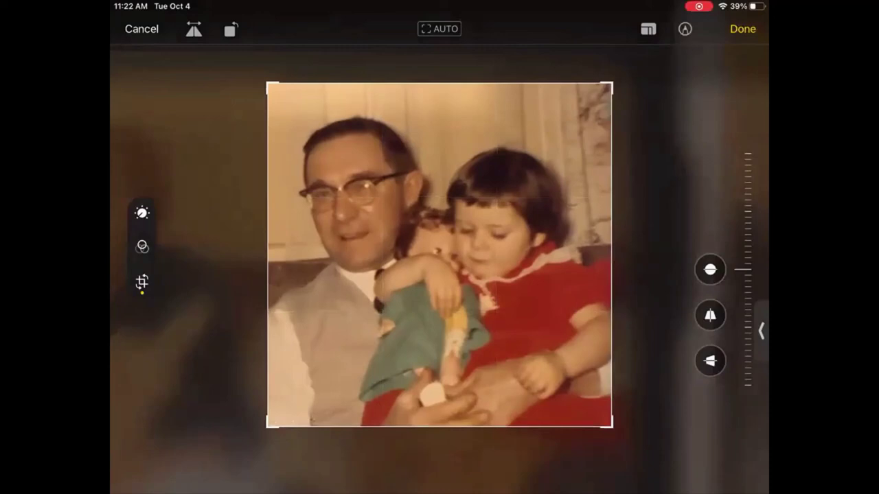